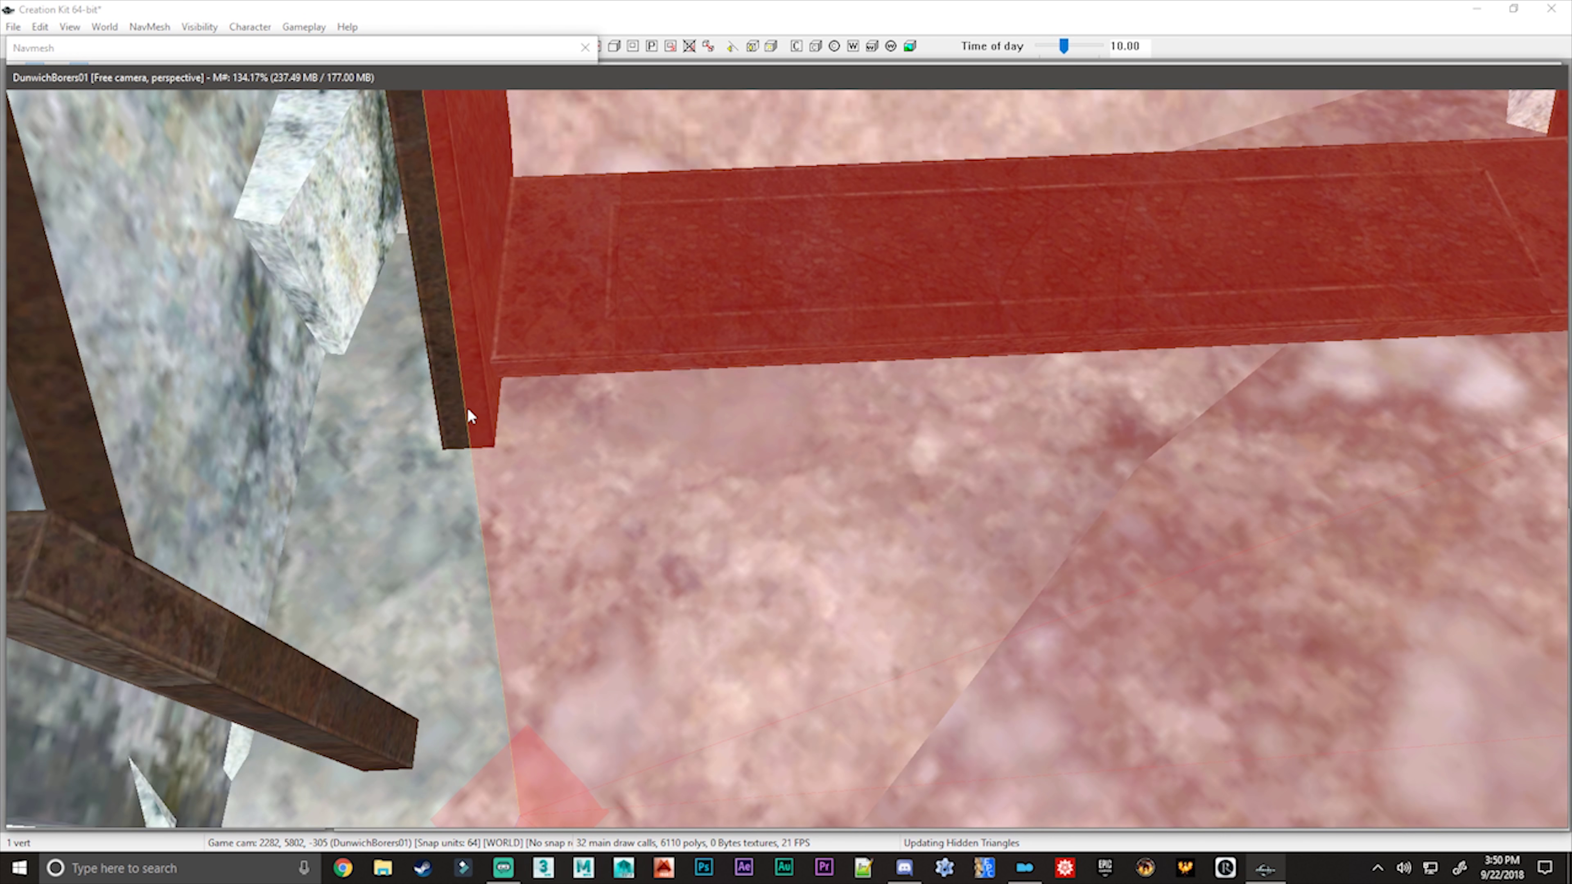
# Move the navmesh vertices at both stair-side corners of the upper grated landing outward to the platform's edges.
pyautogui.moveTo(183, 49)
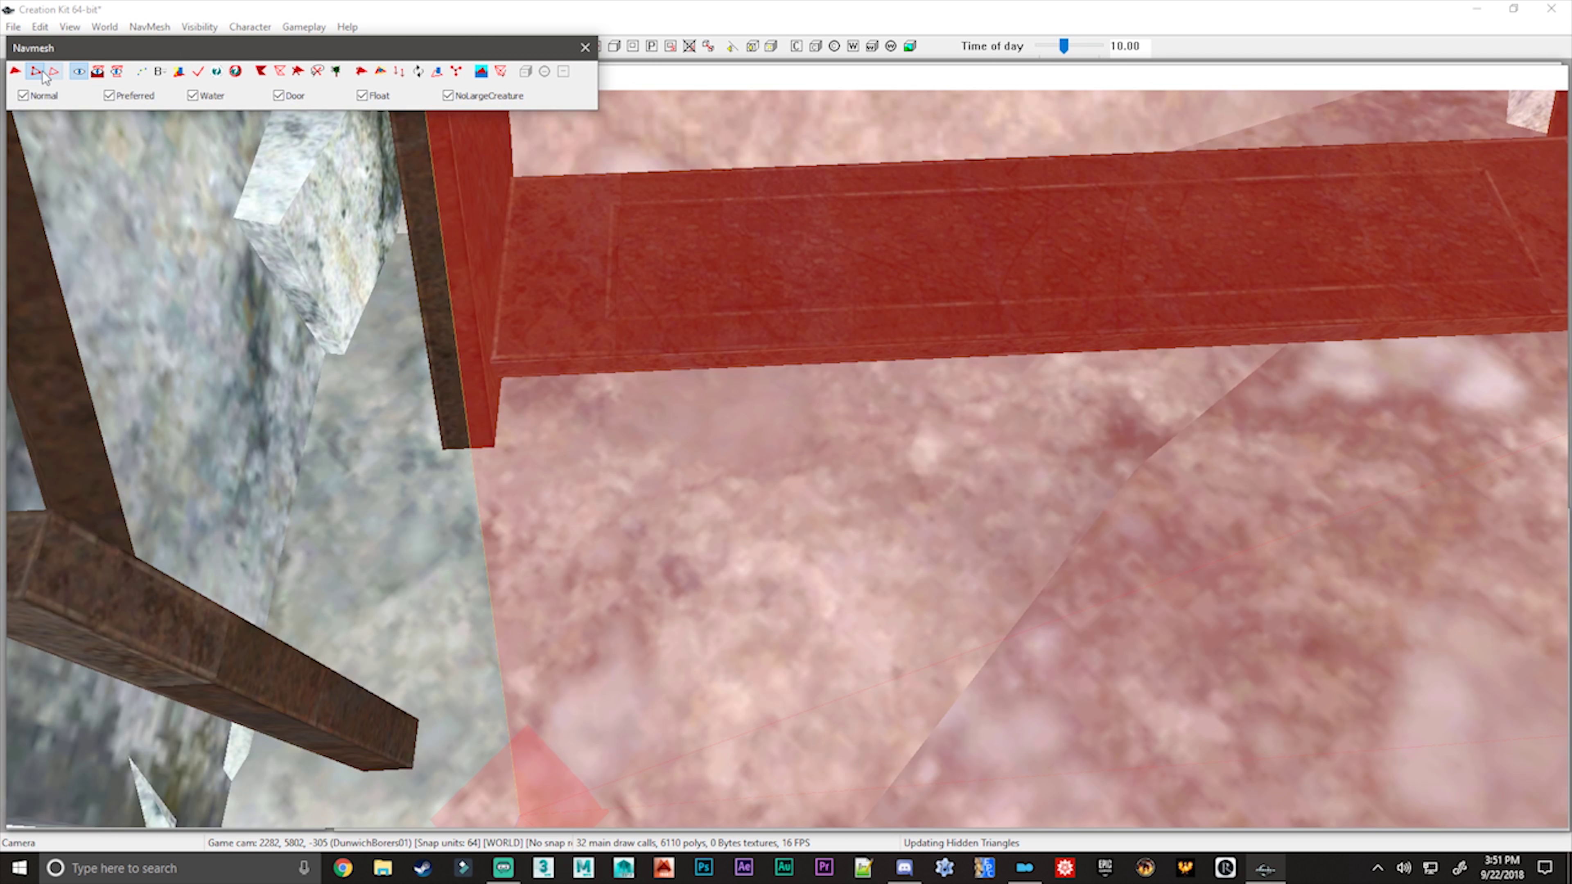
pyautogui.click(55, 71)
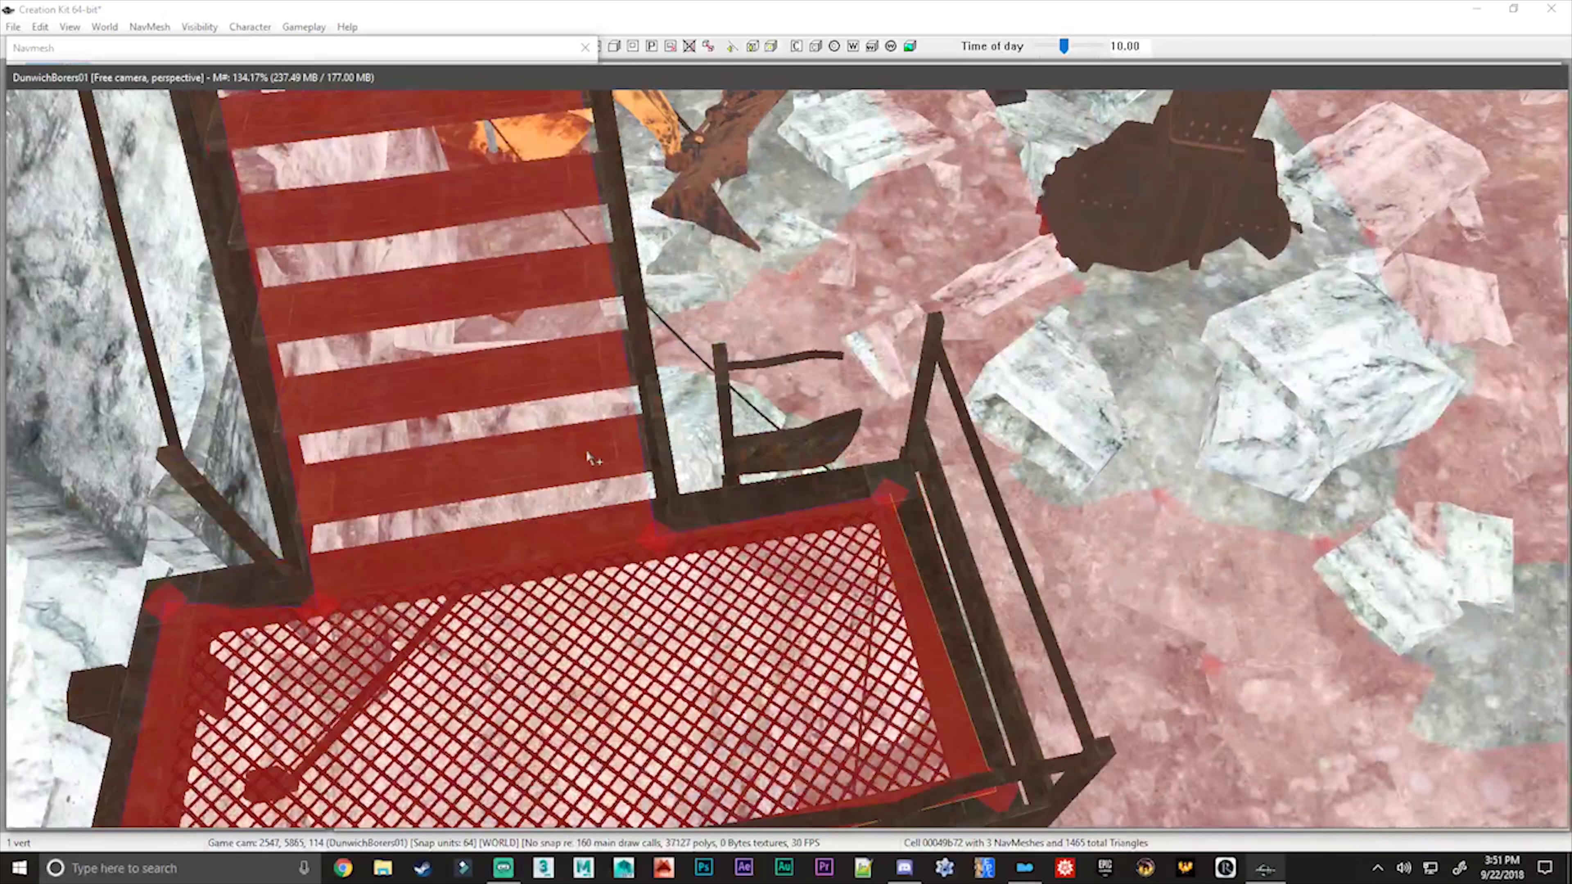
pyautogui.moveTo(586, 449); pyautogui.dragTo(595, 502, button='middle')
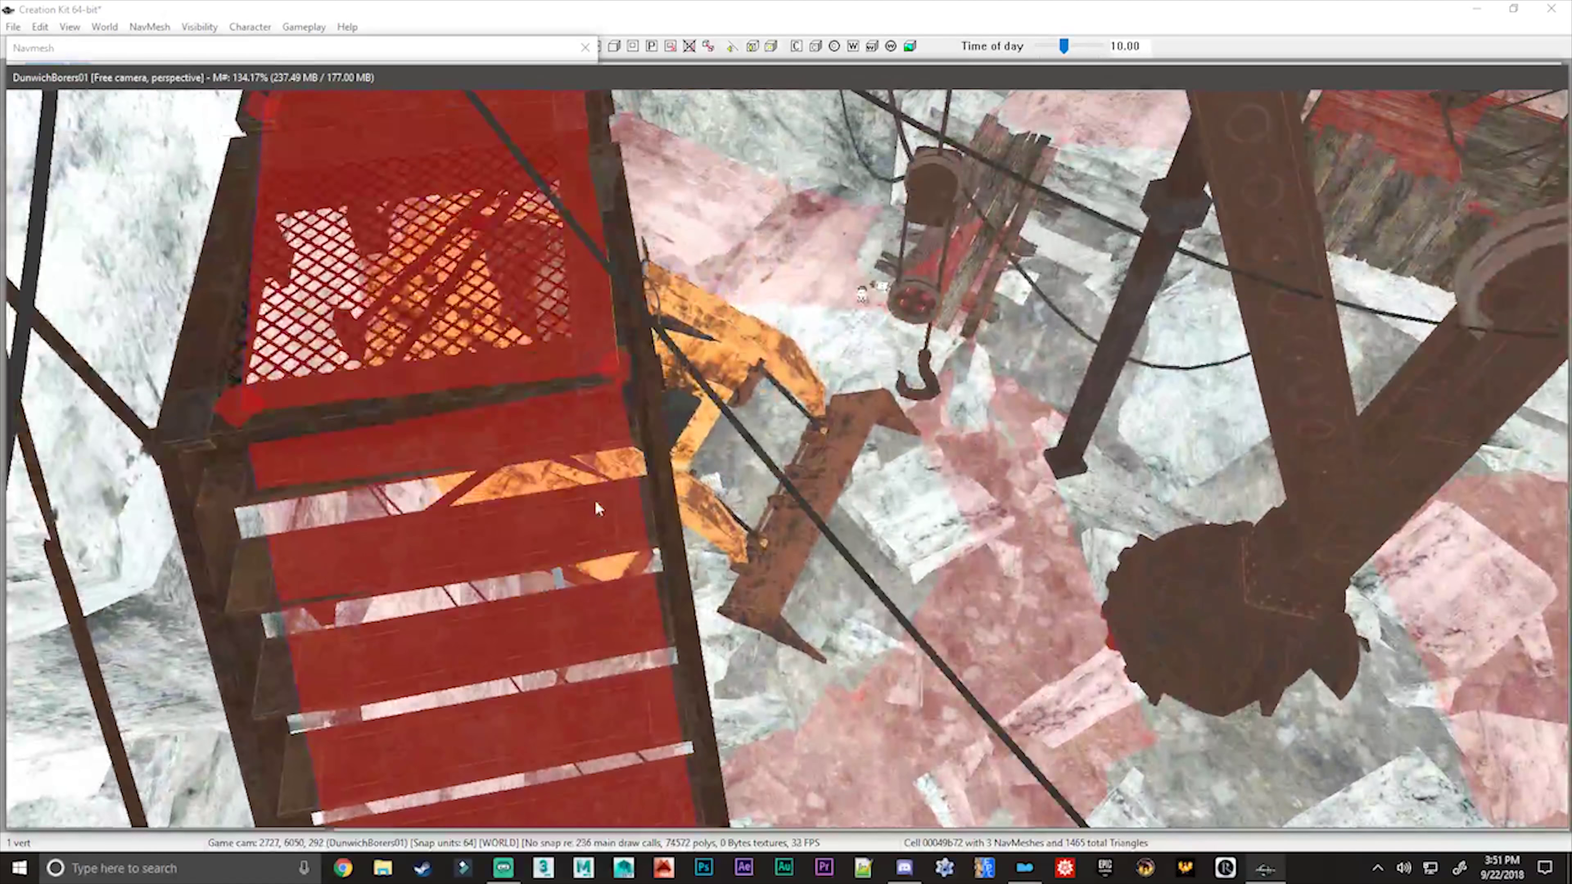
pyautogui.click(242, 414)
pyautogui.moveTo(242, 416); pyautogui.dragTo(187, 455)
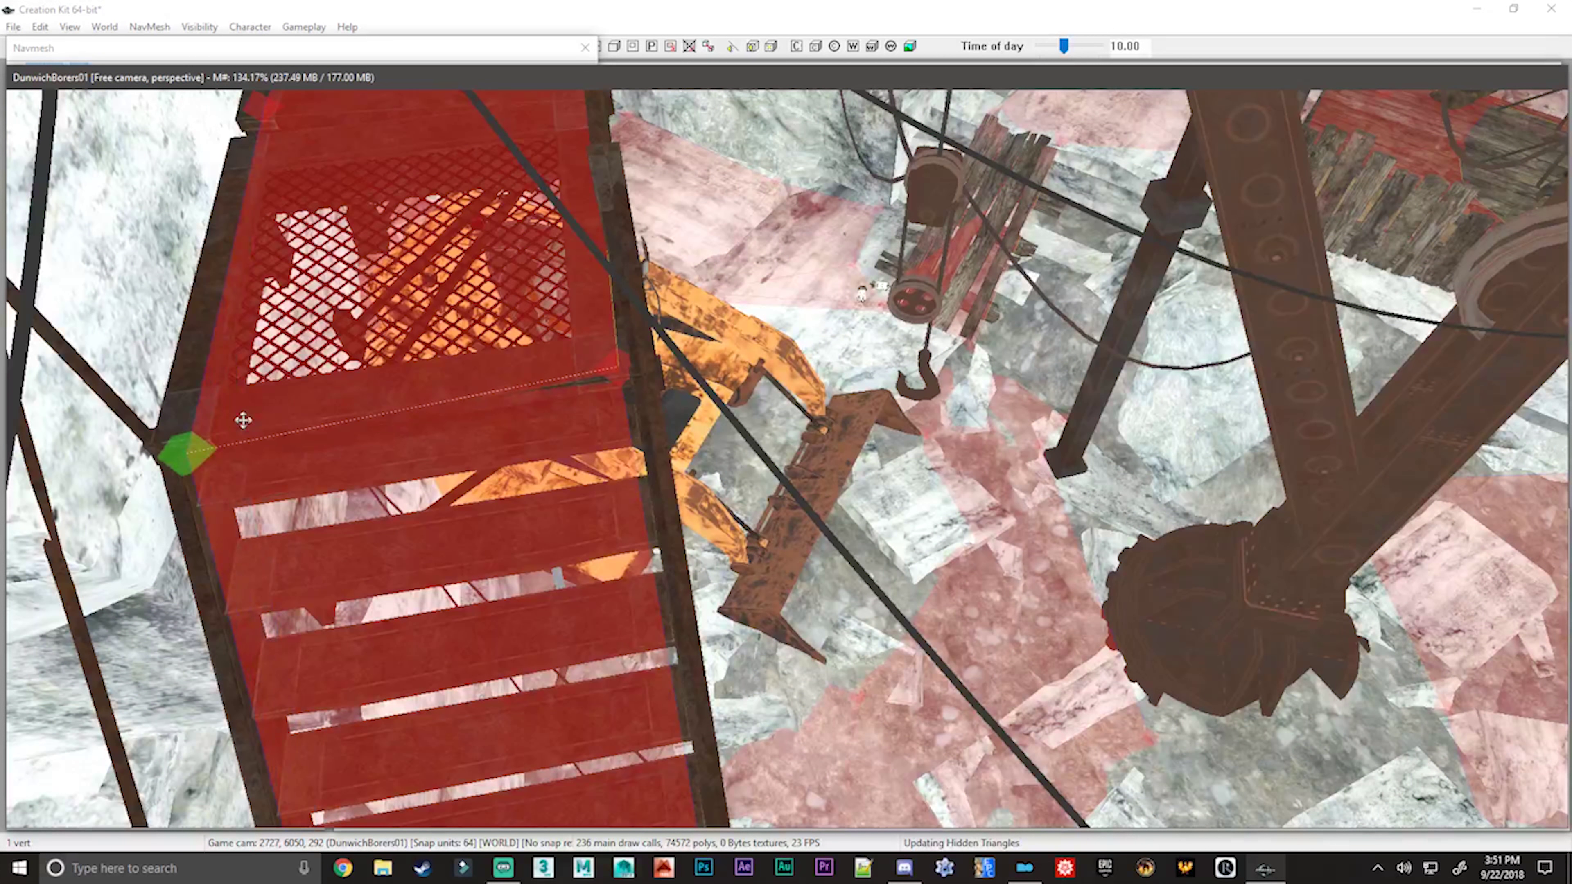
pyautogui.moveTo(609, 368); pyautogui.dragTo(615, 375)
pyautogui.moveTo(615, 375); pyautogui.dragTo(625, 362, button='middle')
pyautogui.moveTo(628, 364); pyautogui.dragTo(637, 369)
pyautogui.moveTo(498, 256); pyautogui.dragTo(555, 346, button='middle')
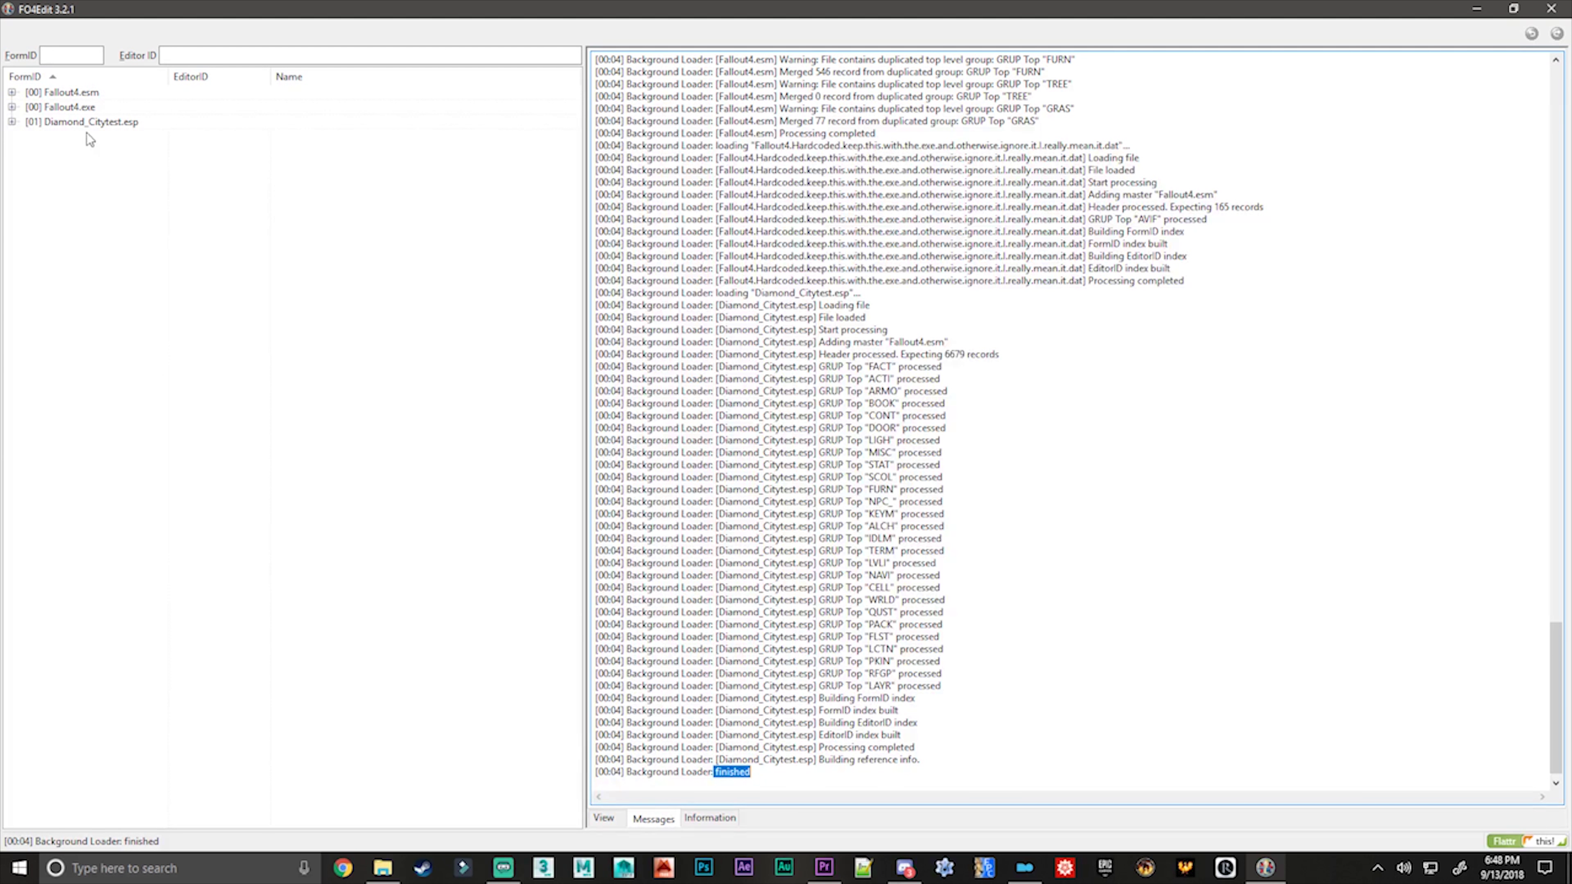
# In FO4Edit, apply the filter for cleaning to Diamond_Citytest.esp.
pyautogui.click(95, 122)
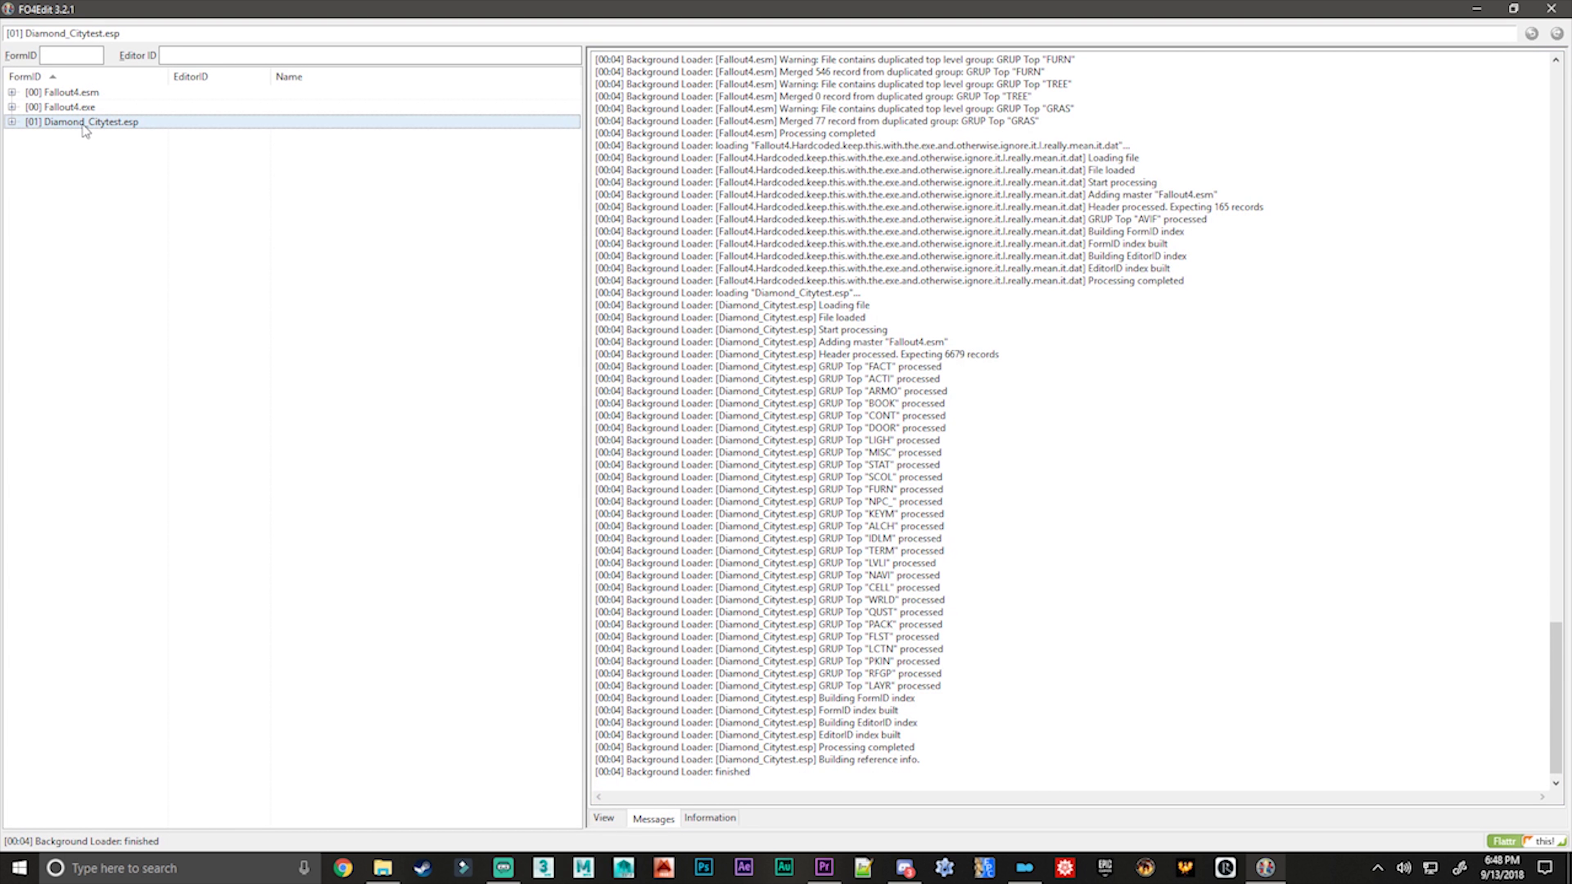
pyautogui.rightClick(85, 127)
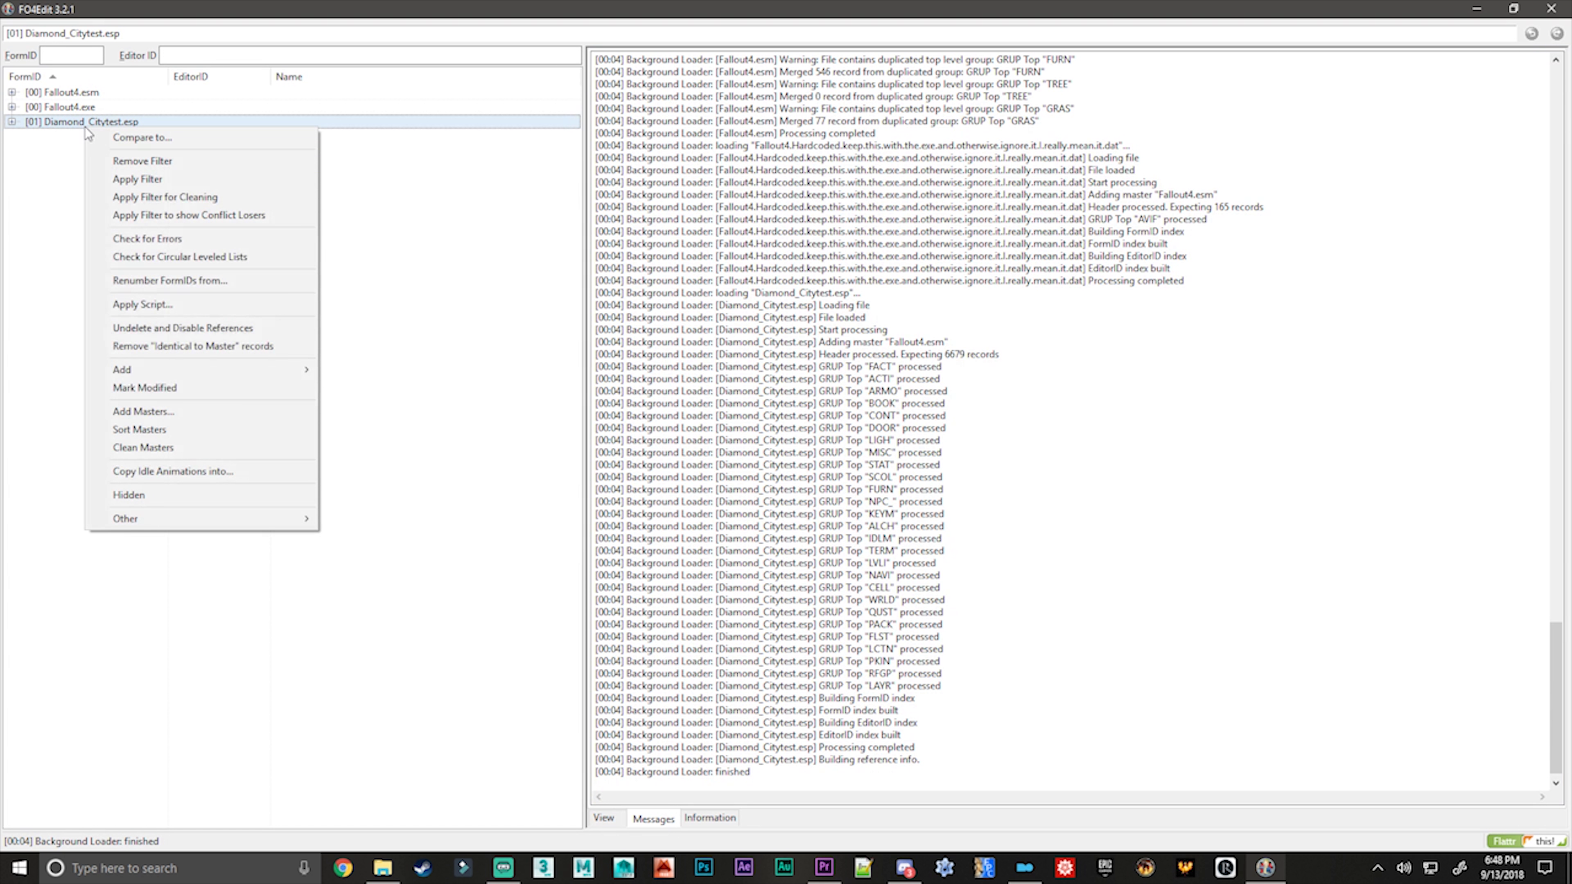
pyautogui.click(152, 197)
# Undelete and disable references in Diamond_Citytest.esp and highlight the resulting warning in the message log.
pyautogui.rightClick(55, 122)
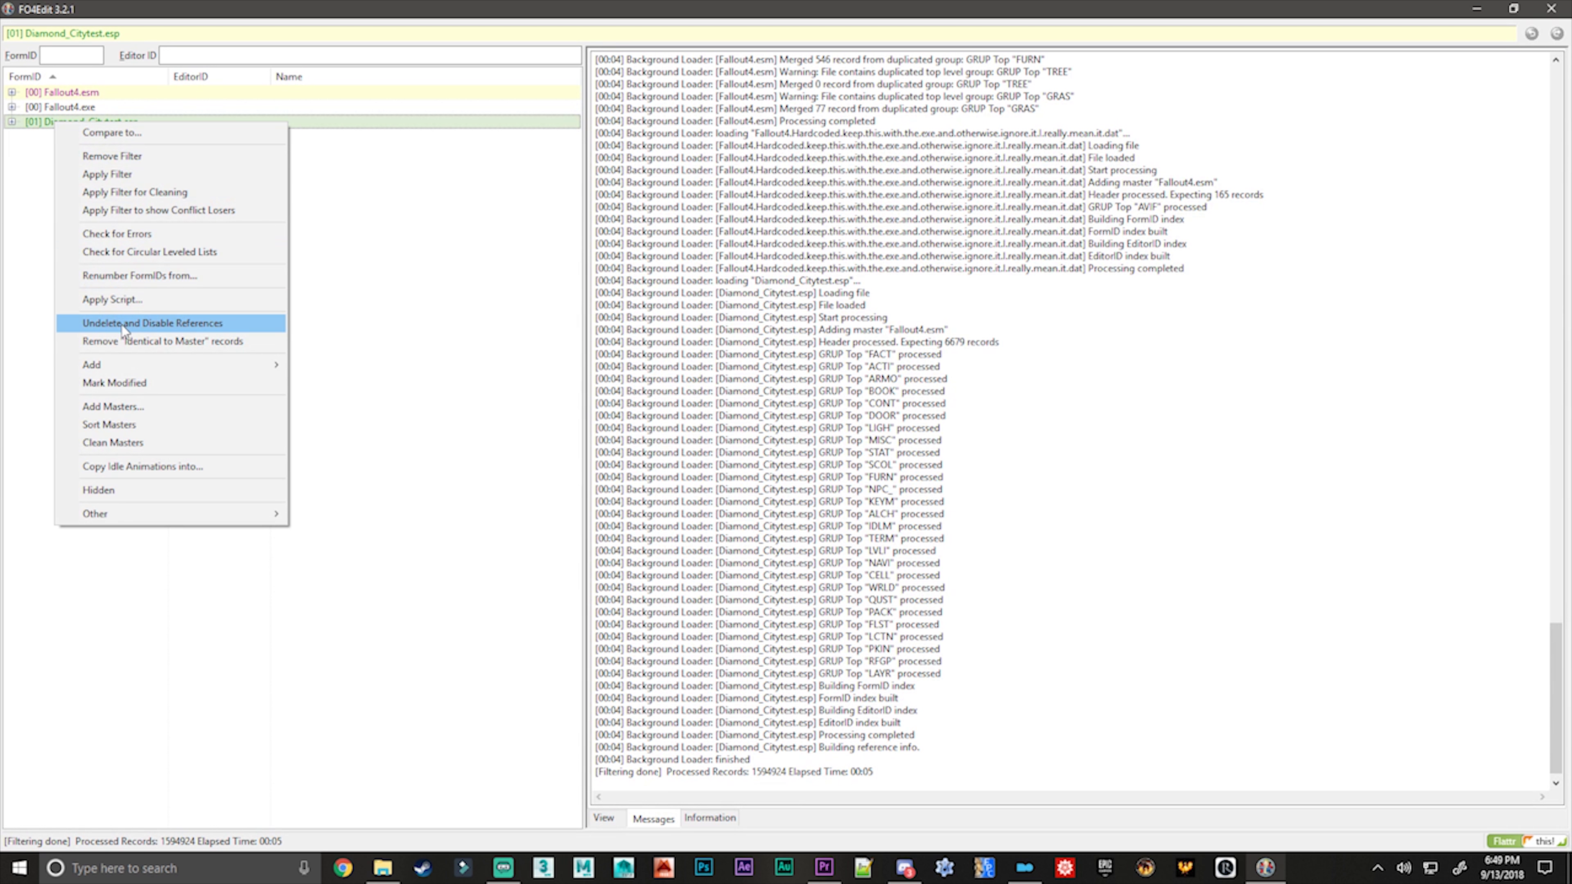
pyautogui.click(152, 322)
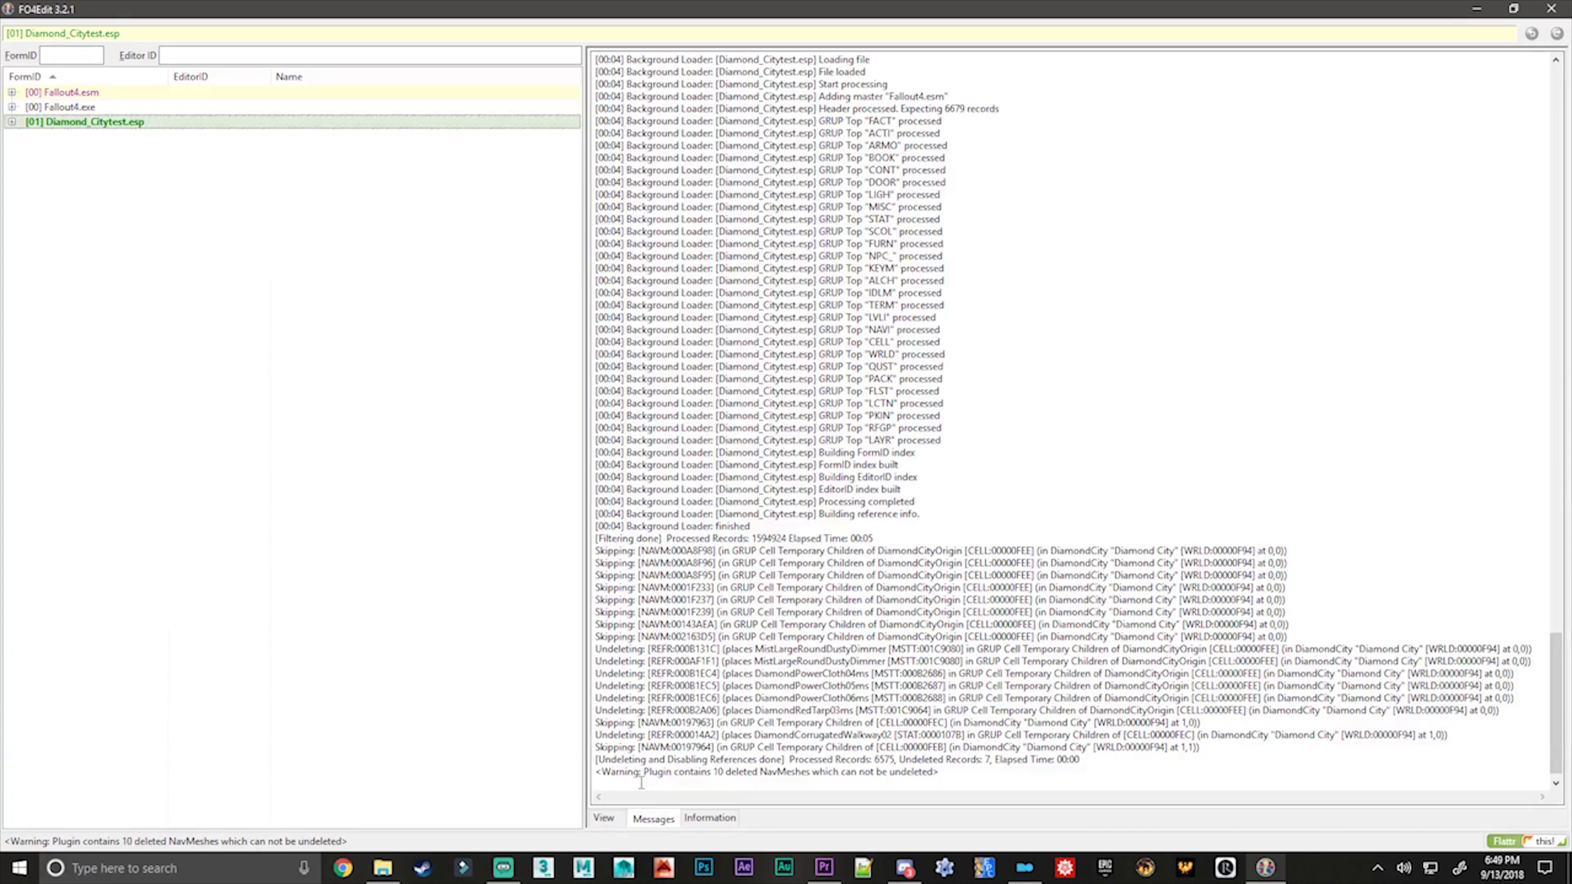
pyautogui.moveTo(598, 773); pyautogui.dragTo(941, 772)
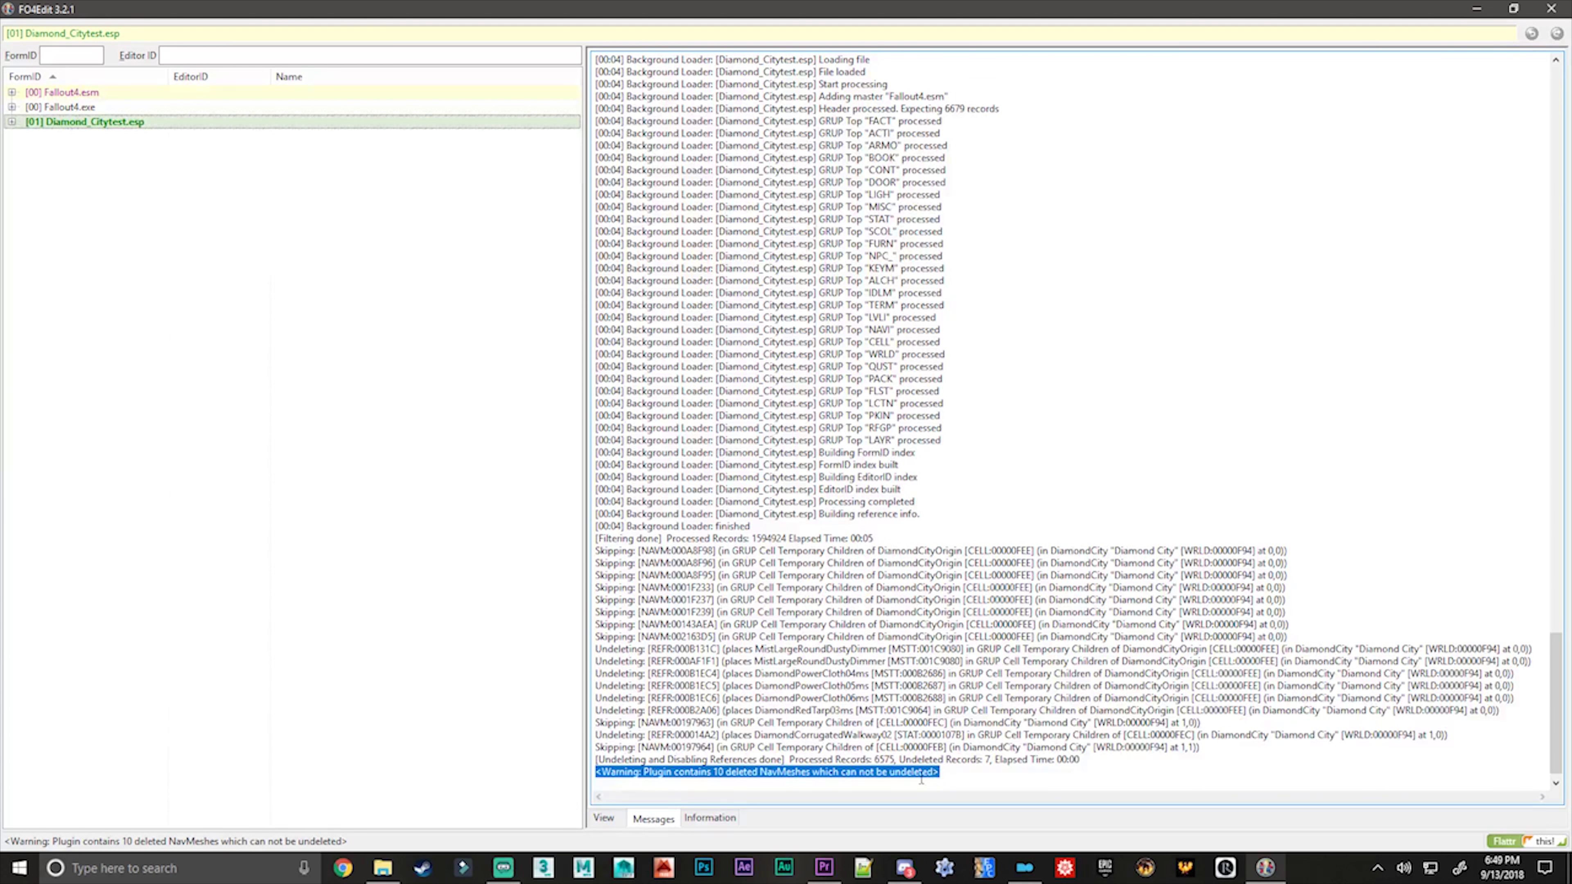
# Expand Diamond_Citytest.esp to the DiamondCity worldspace's Block 0, 0, Sub-Block 0, 0.
pyautogui.click(11, 121)
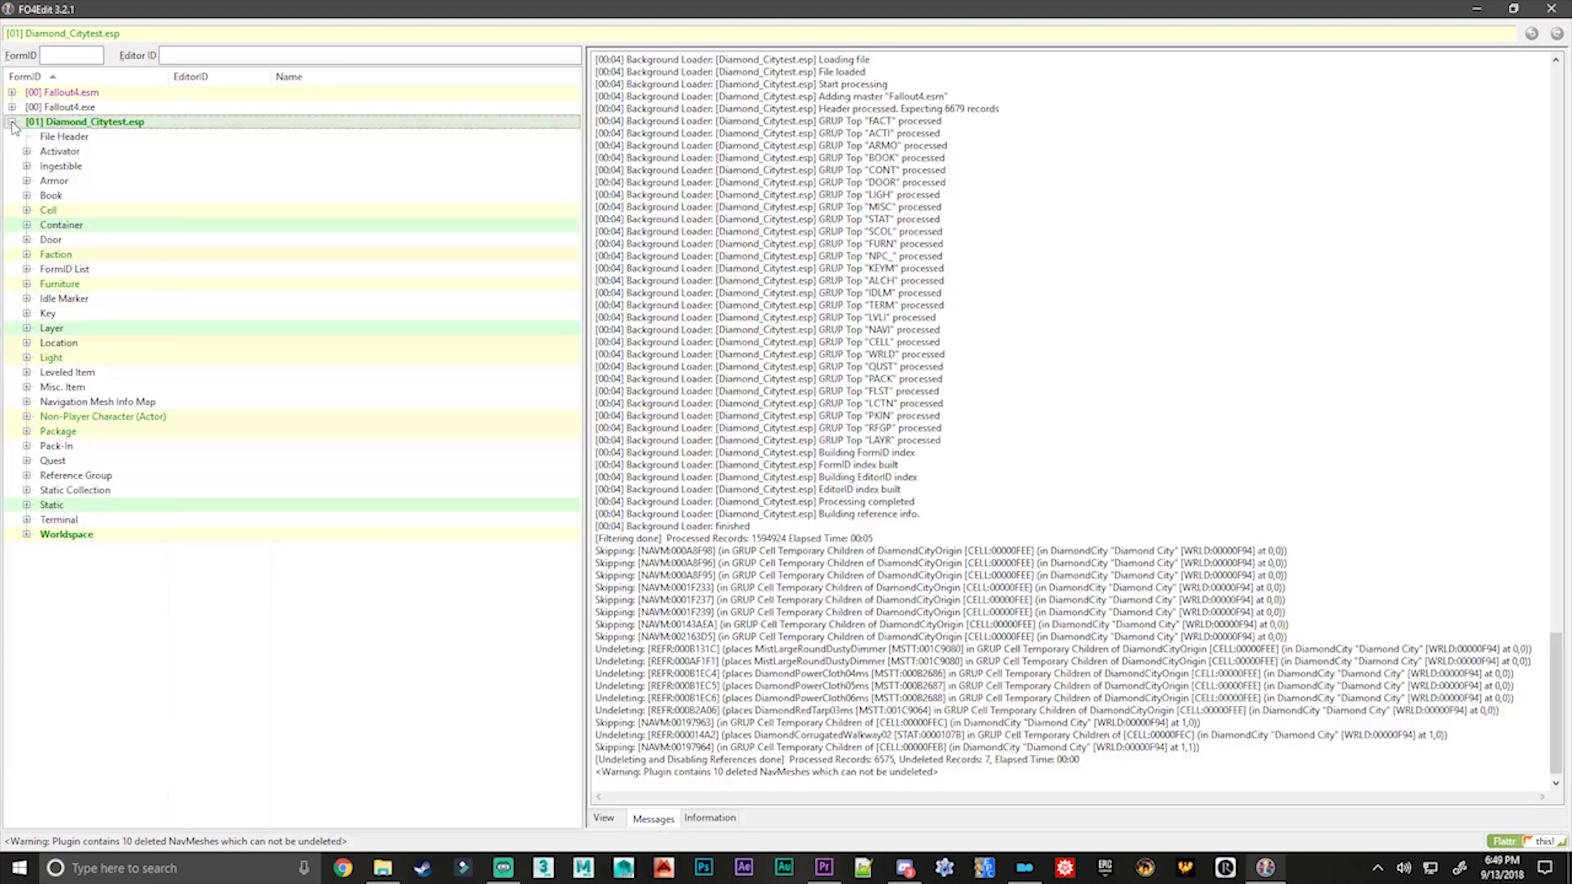
pyautogui.click(27, 534)
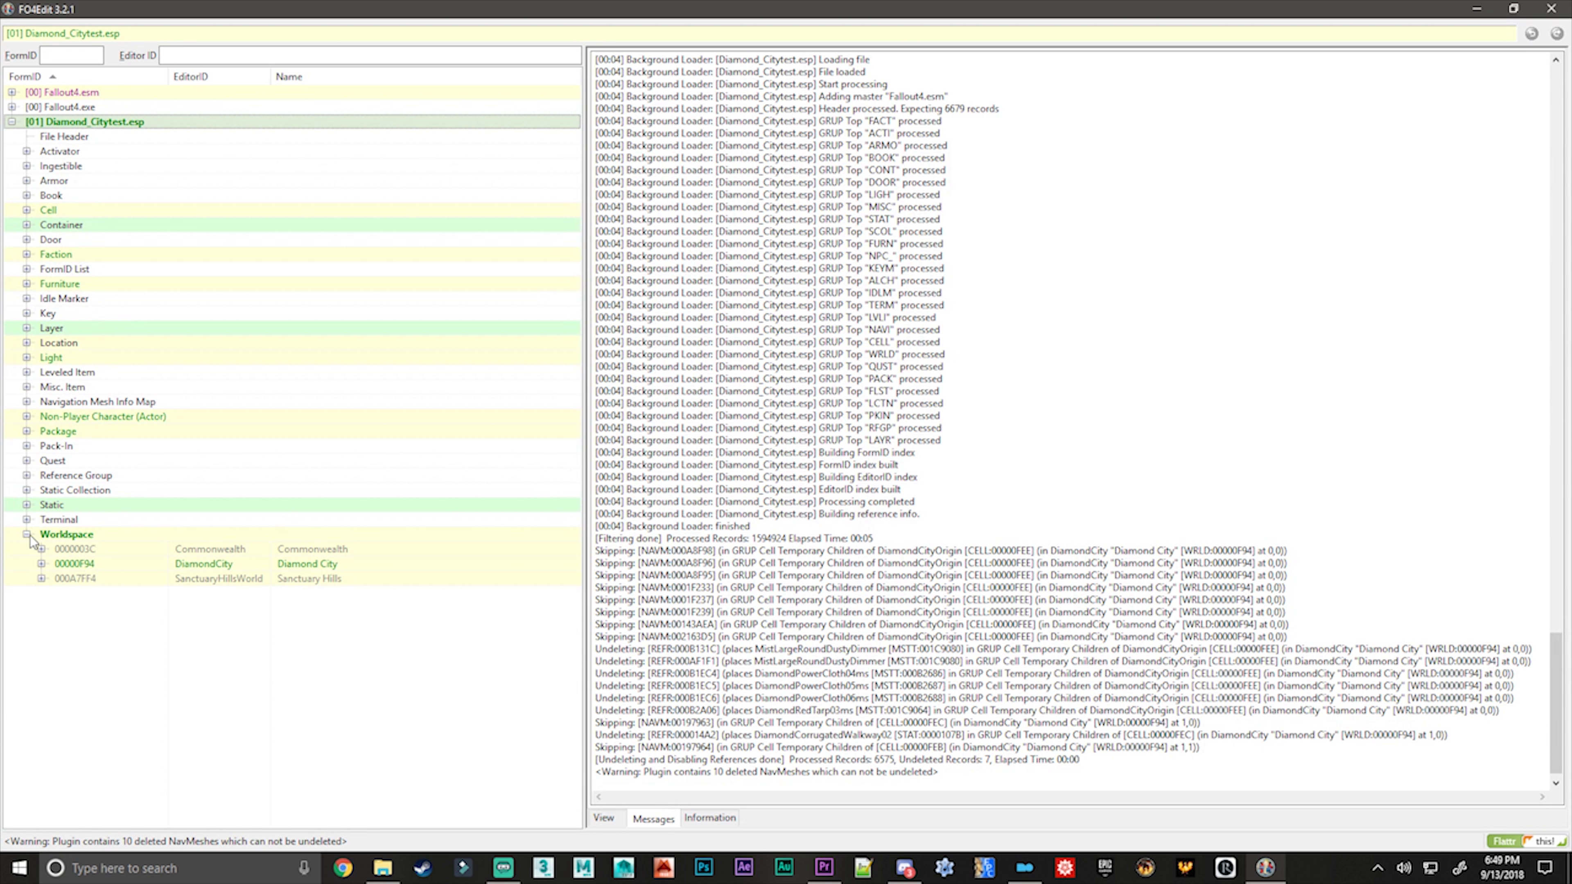
pyautogui.click(41, 563)
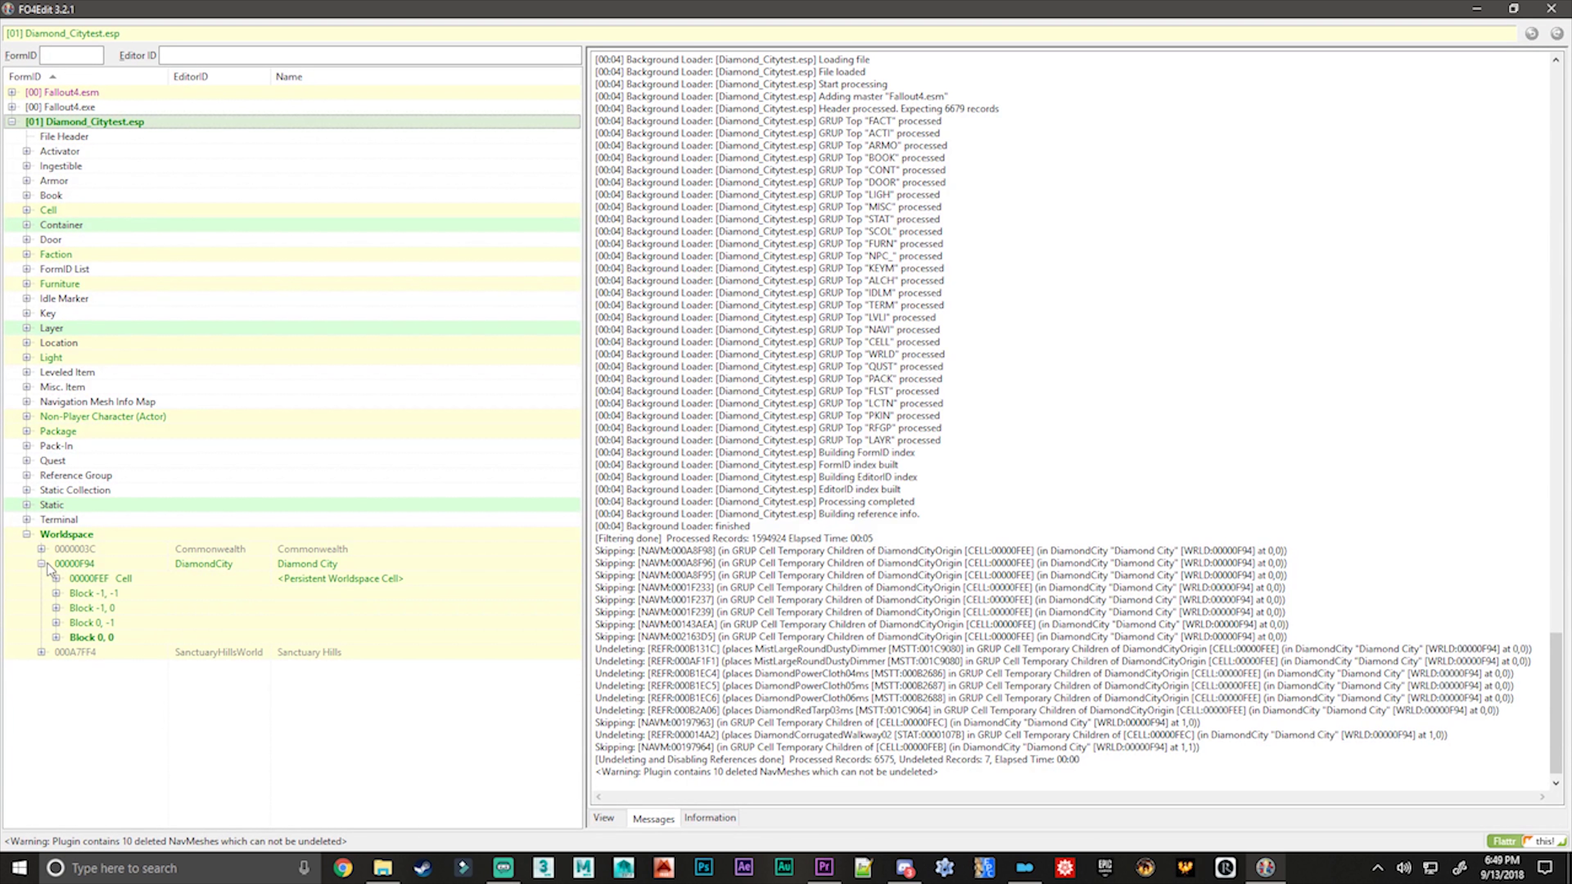
pyautogui.click(56, 637)
pyautogui.click(71, 652)
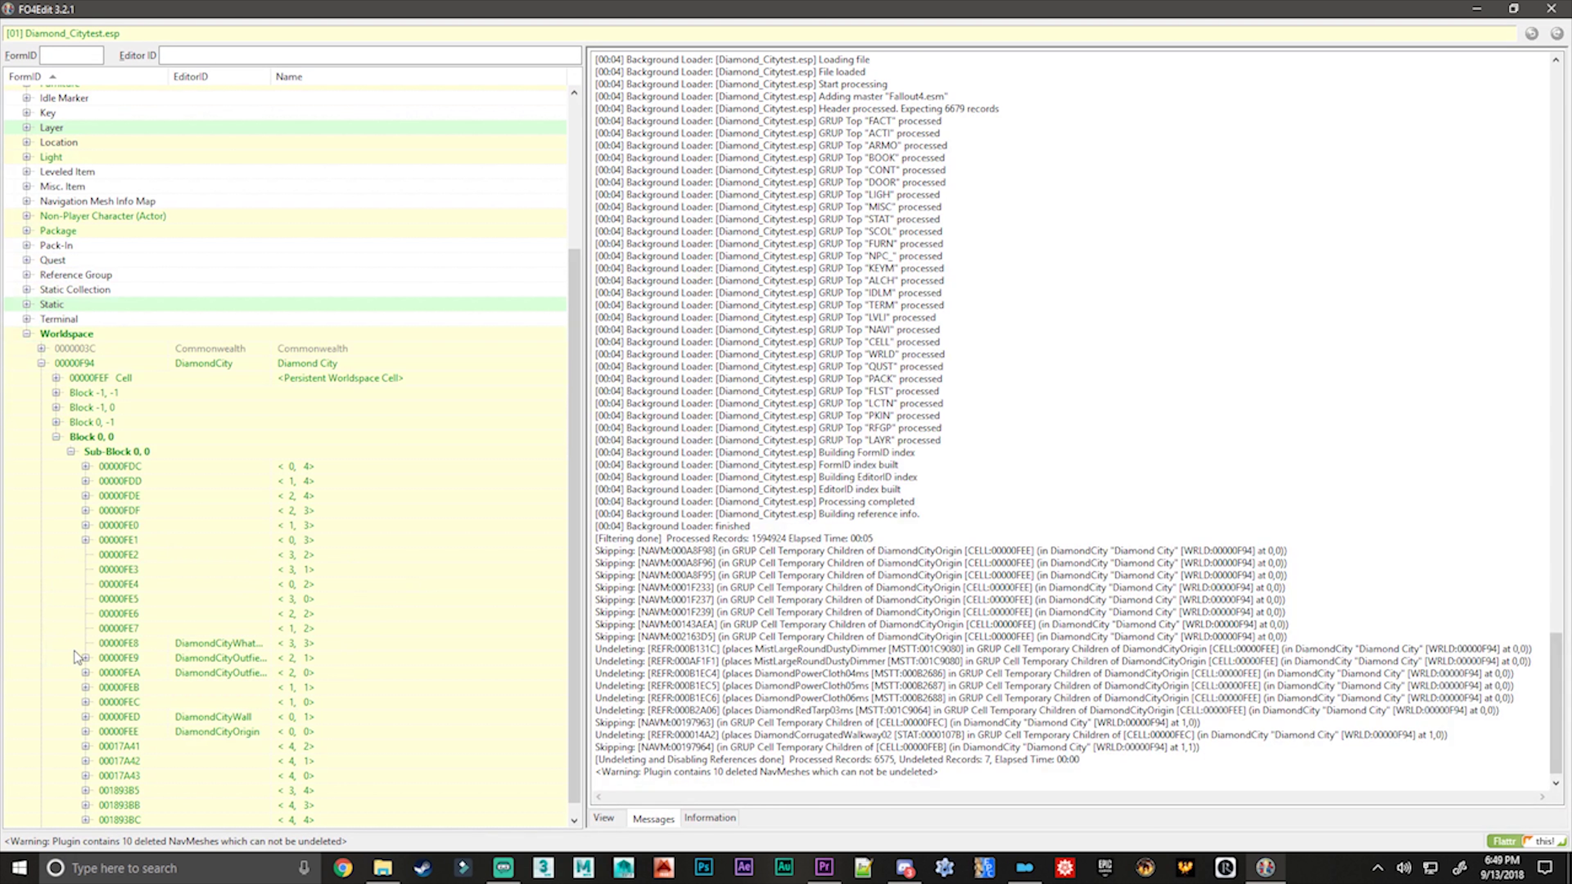
# Look through the first cells of Sub-Block 0, 0, including 00000FE9, for deleted navigation mesh records.
pyautogui.click(85, 466)
pyautogui.click(85, 496)
pyautogui.click(86, 525)
pyautogui.click(86, 555)
pyautogui.click(86, 585)
pyautogui.click(85, 614)
pyautogui.click(85, 747)
pyautogui.click(101, 762)
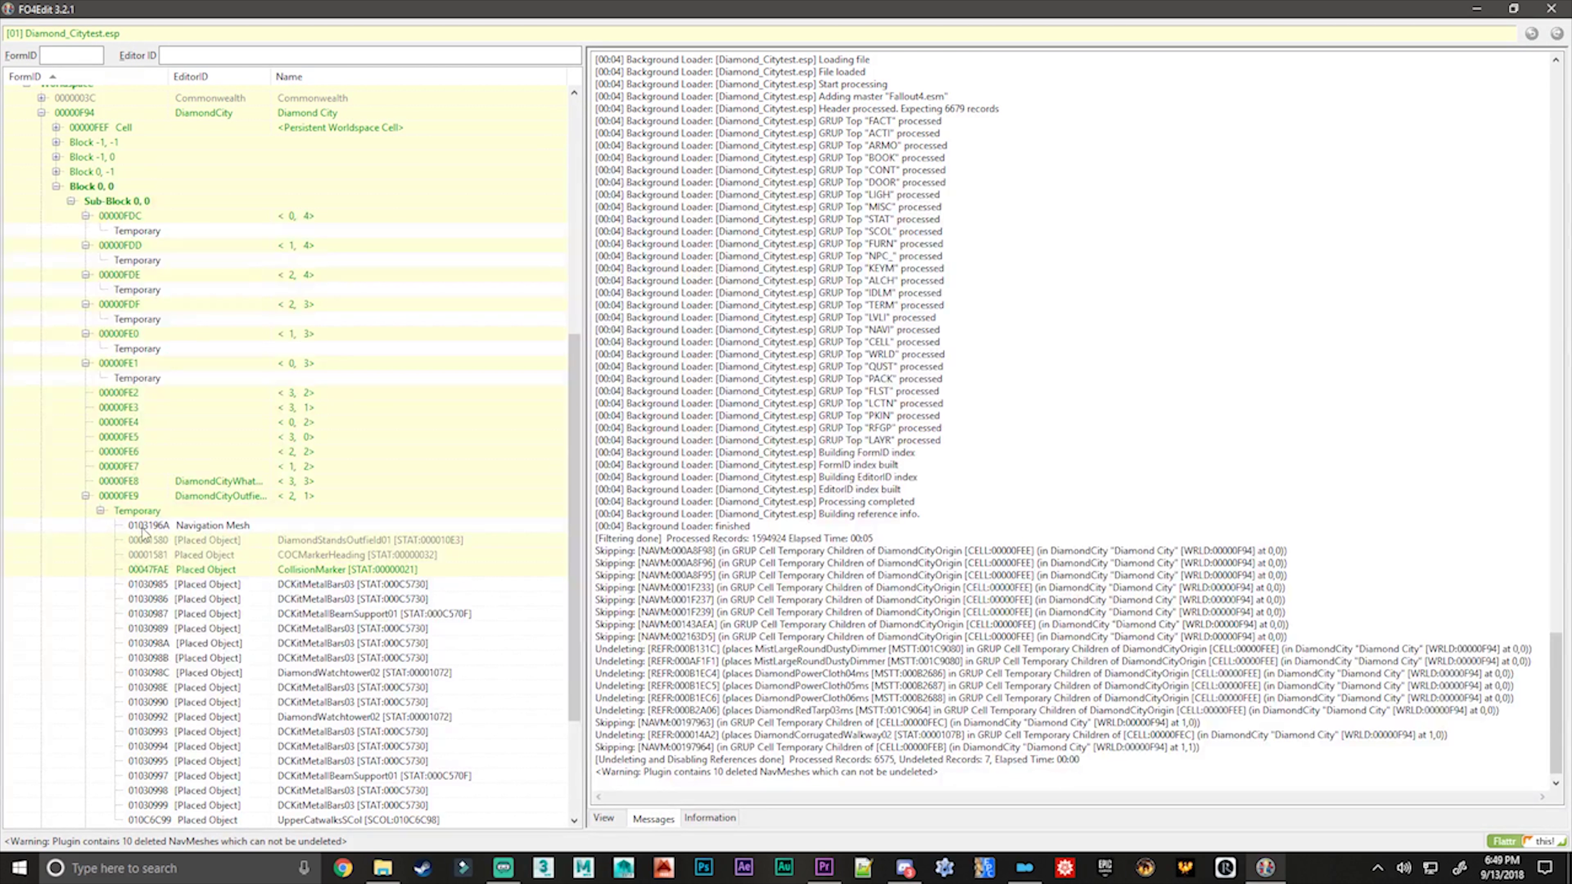
pyautogui.click(100, 511)
# Open navigation mesh record 00197964 among cell 00000FEB's temporary records and inspect its Deleted record flag.
pyautogui.click(85, 658)
pyautogui.click(86, 688)
pyautogui.click(100, 703)
pyautogui.scroll(-7, 108, 703)
pyautogui.click(203, 403)
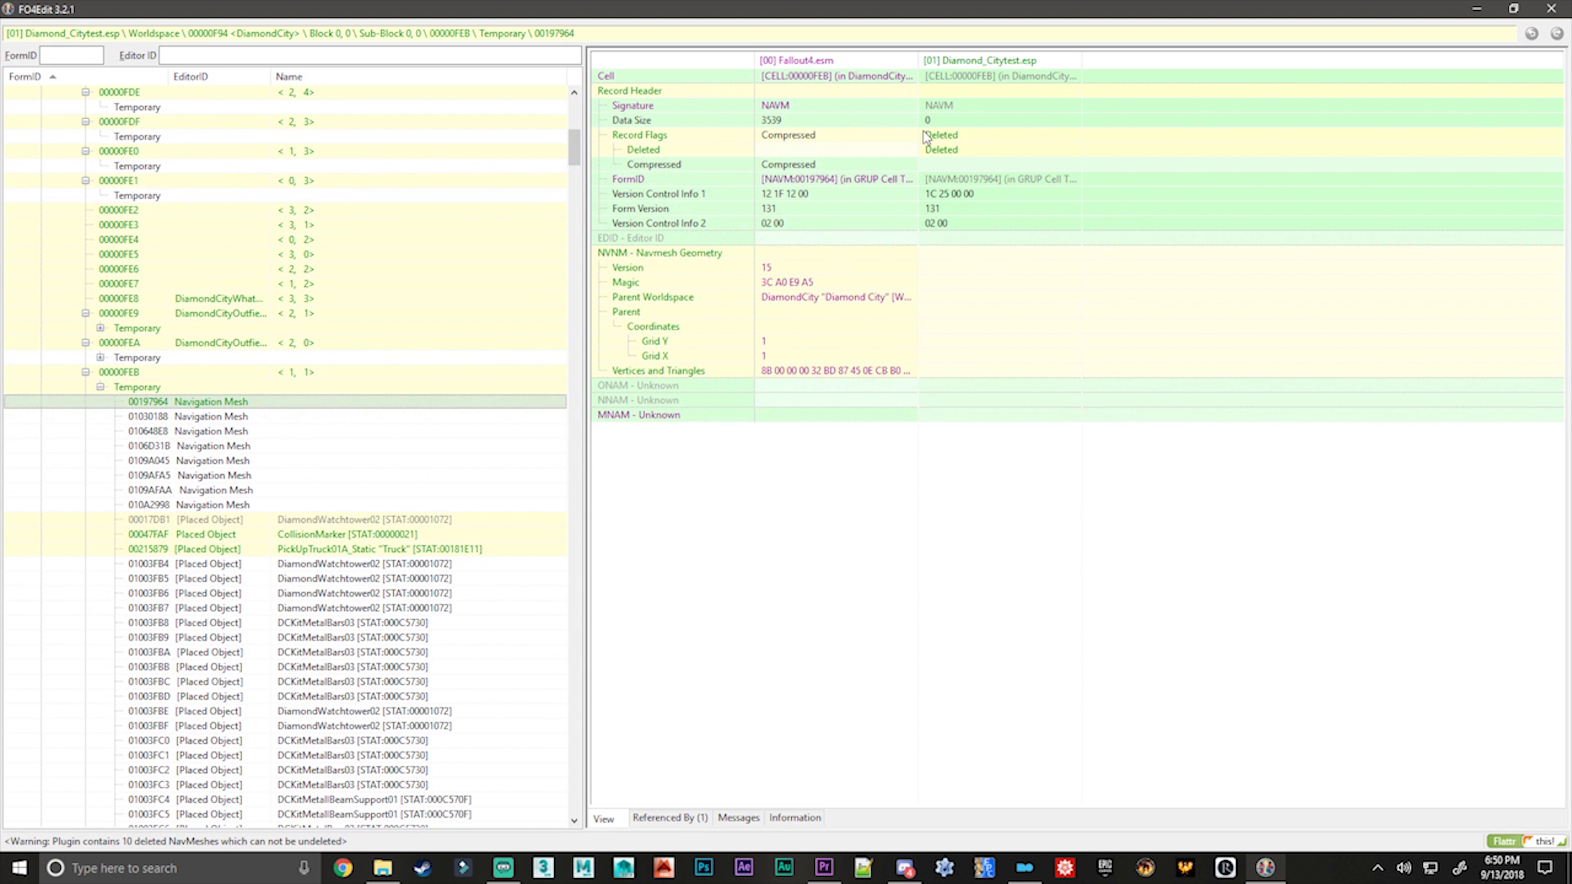
pyautogui.click(986, 134)
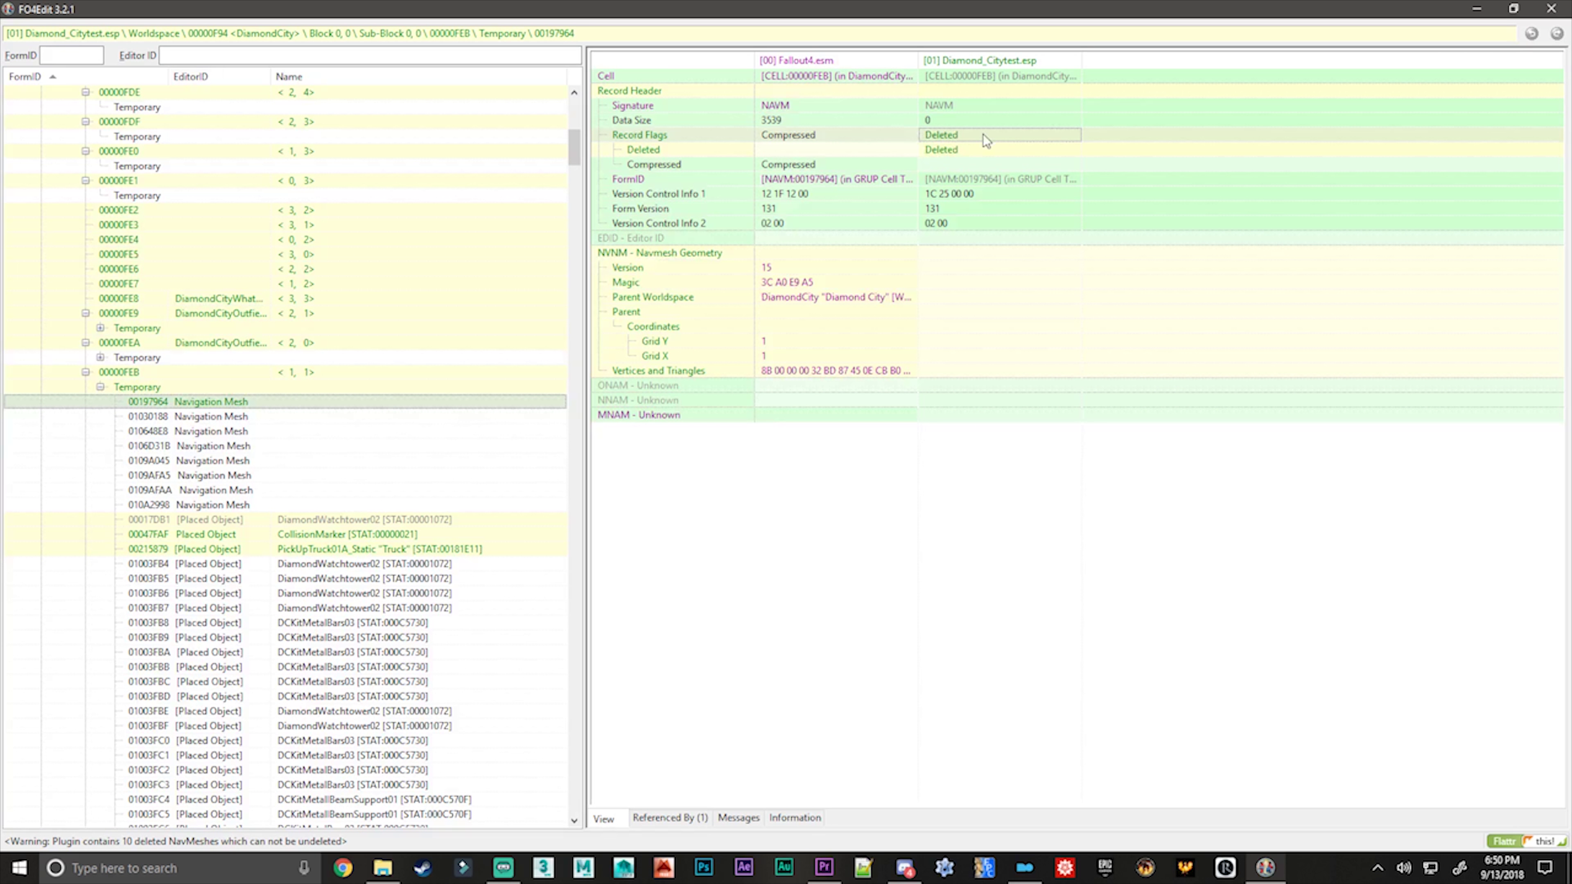
pyautogui.click(948, 150)
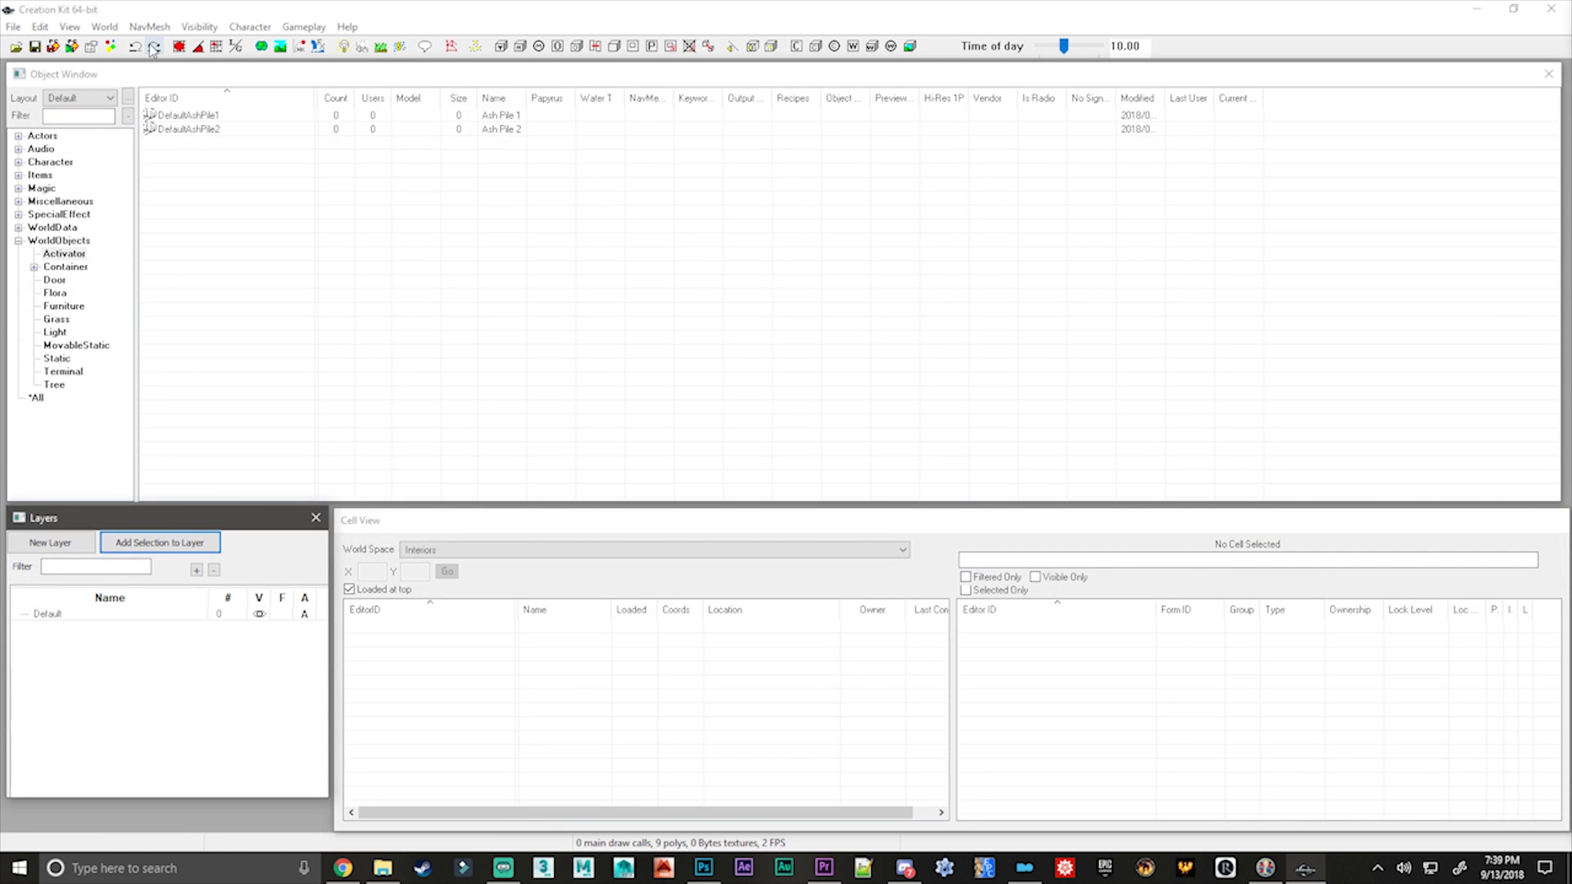
# Load only the Fallout4.esm master file in the Creation Kit.
pyautogui.click(14, 27)
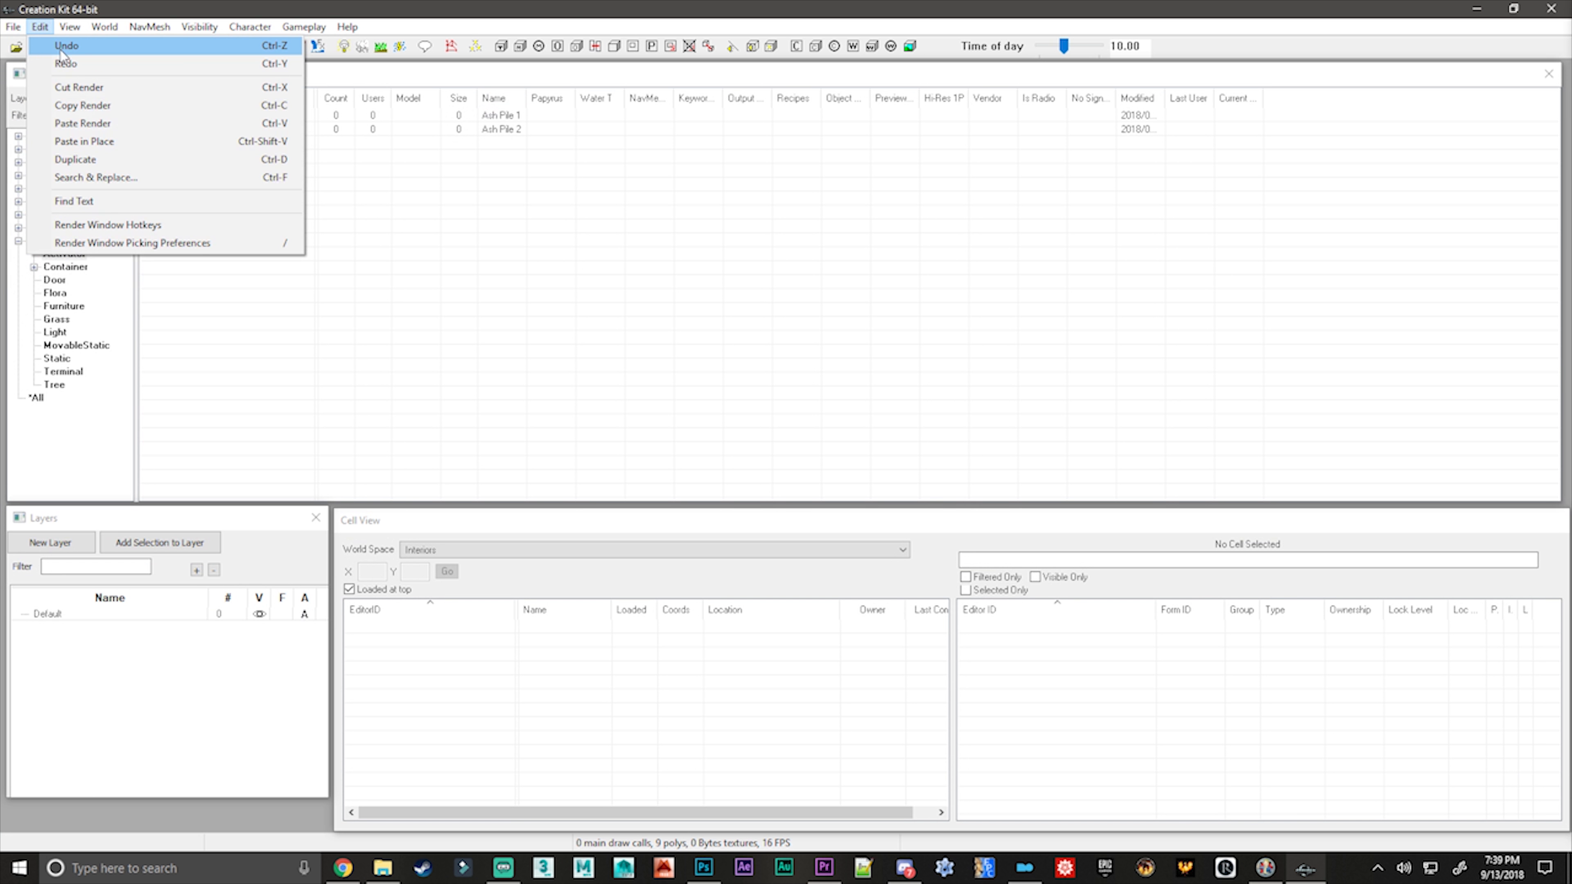
pyautogui.click(23, 49)
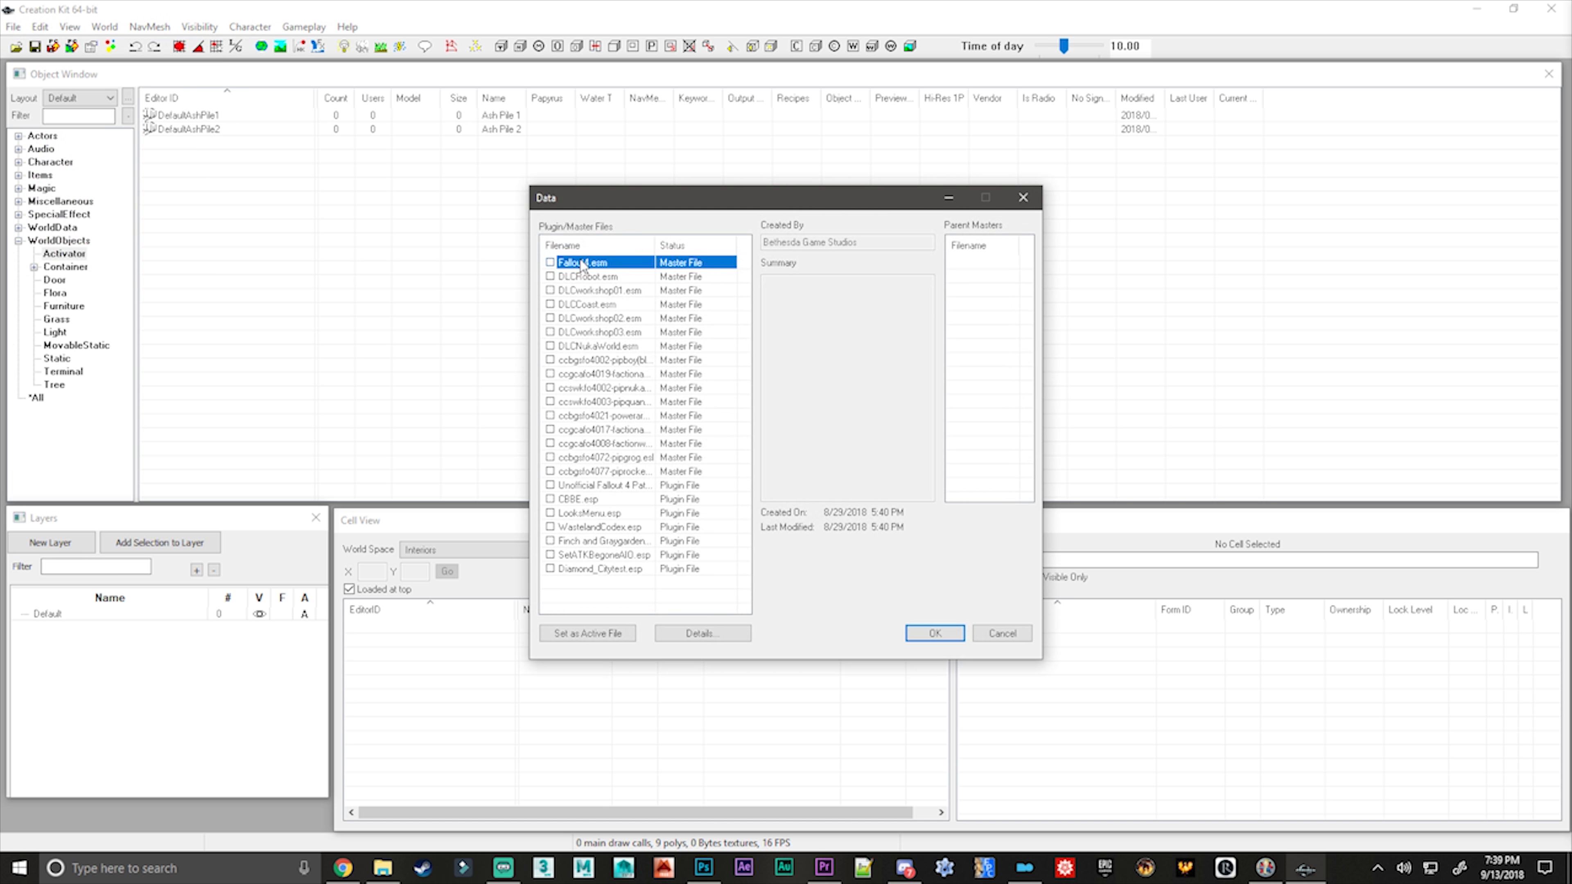
pyautogui.doubleClick(581, 262)
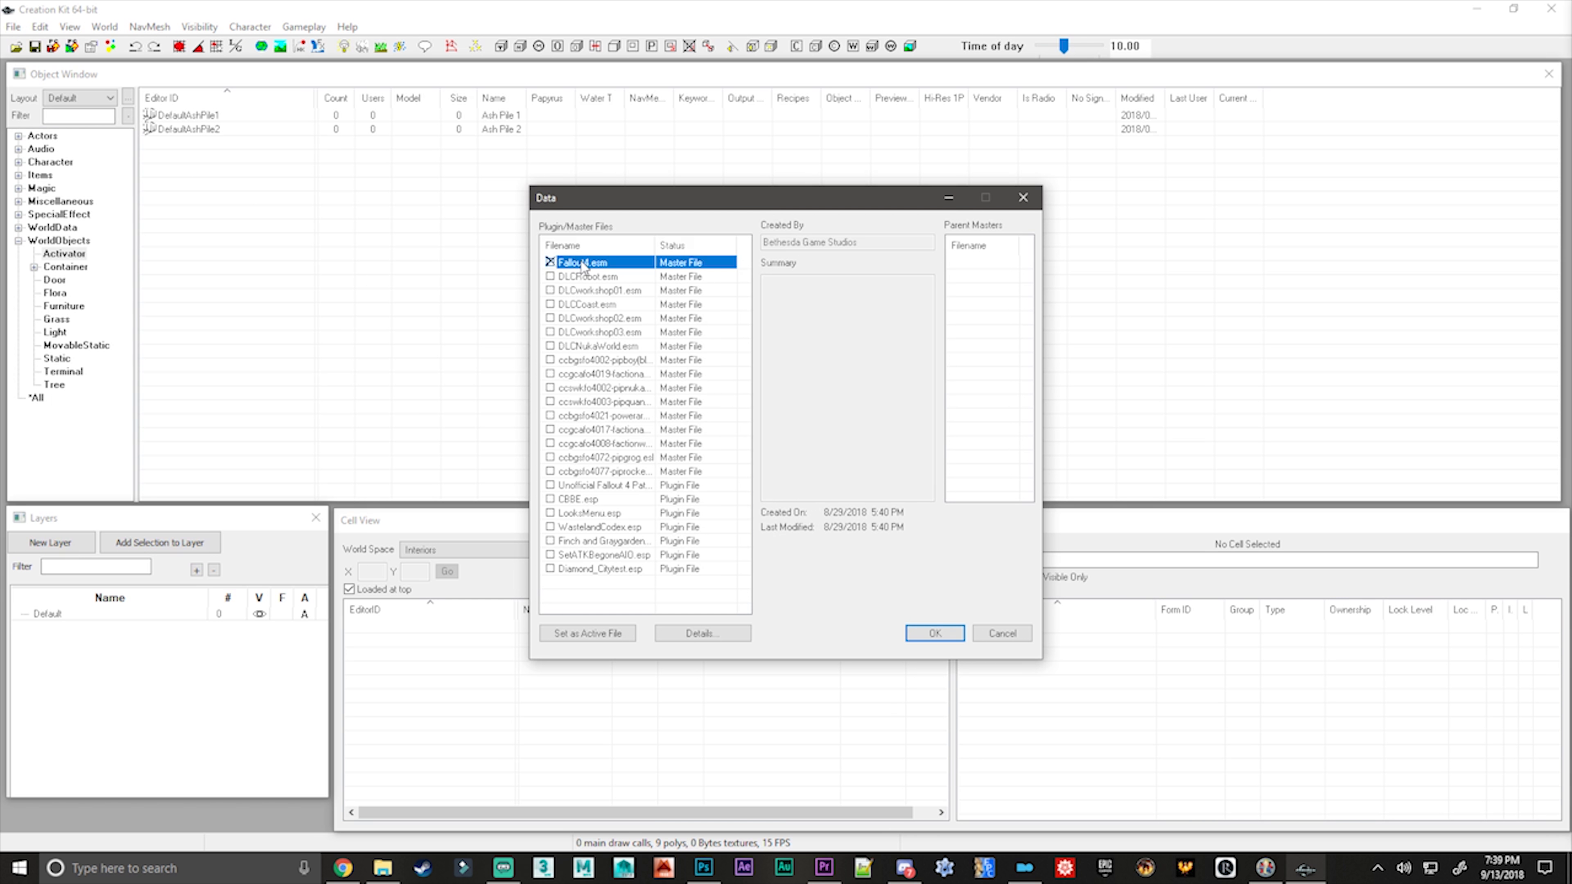
pyautogui.click(932, 635)
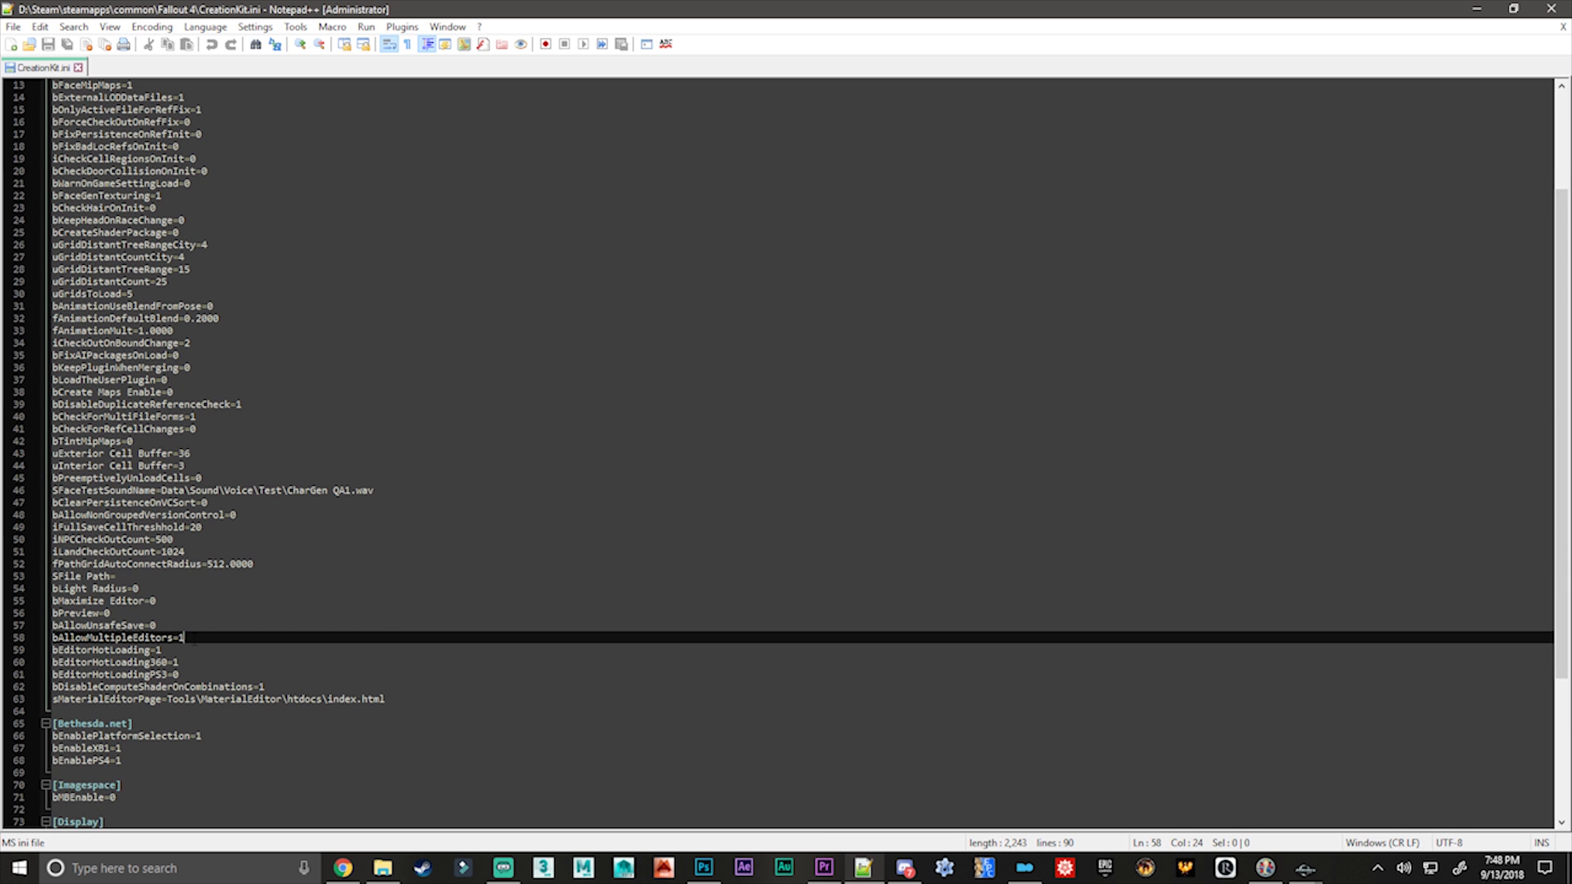
# Check the bAllowMultipleEditors=1 line in CreationKit.ini.
pyautogui.moveTo(191, 641); pyautogui.dragTo(52, 639)
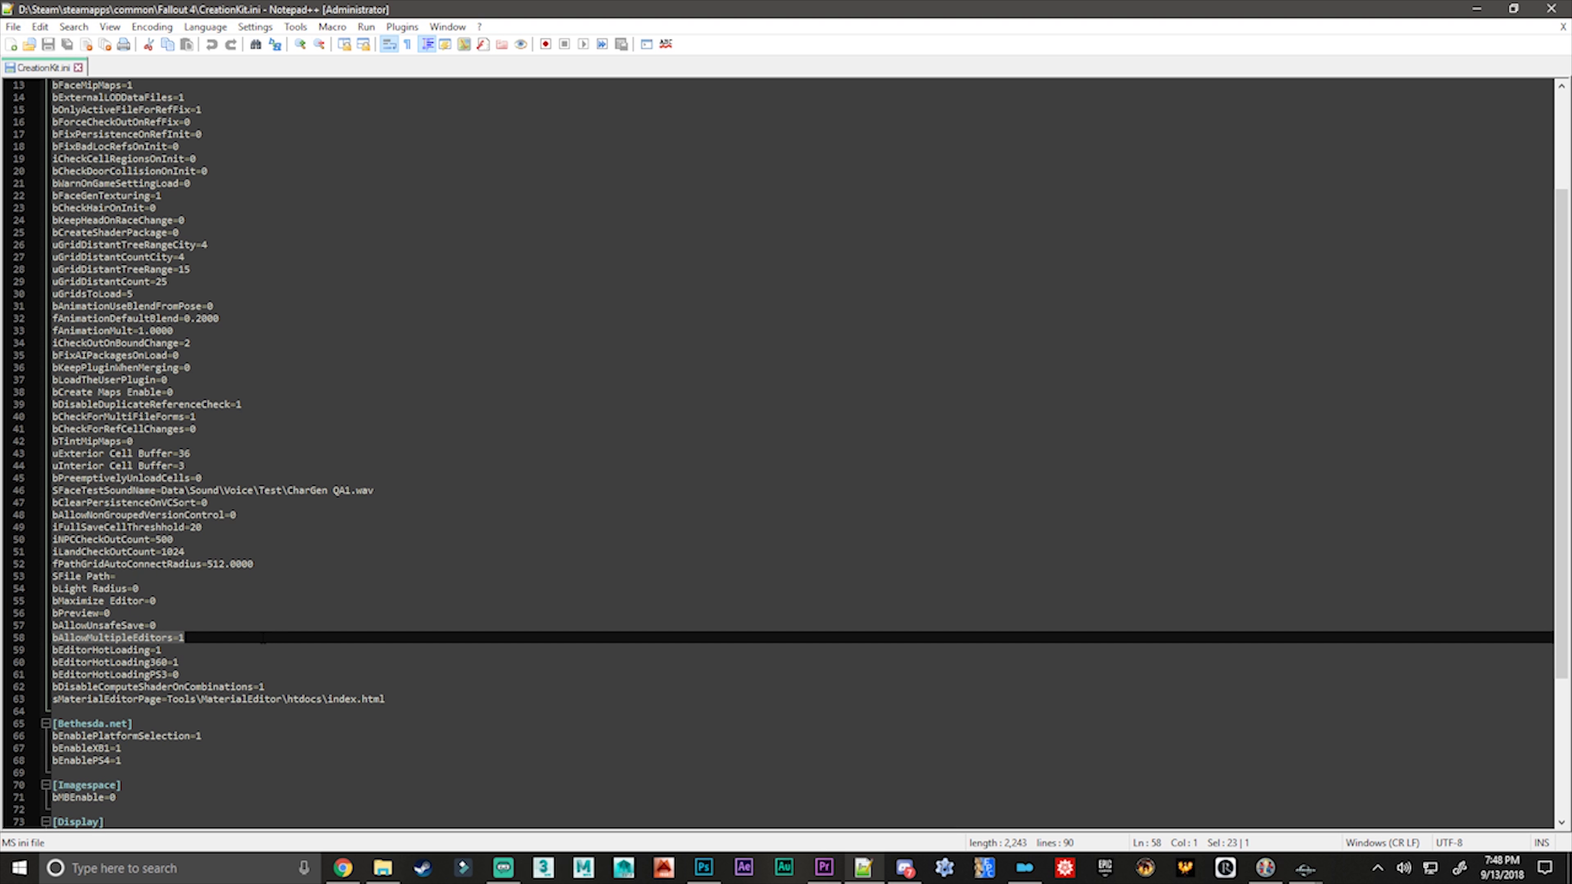
pyautogui.click(231, 639)
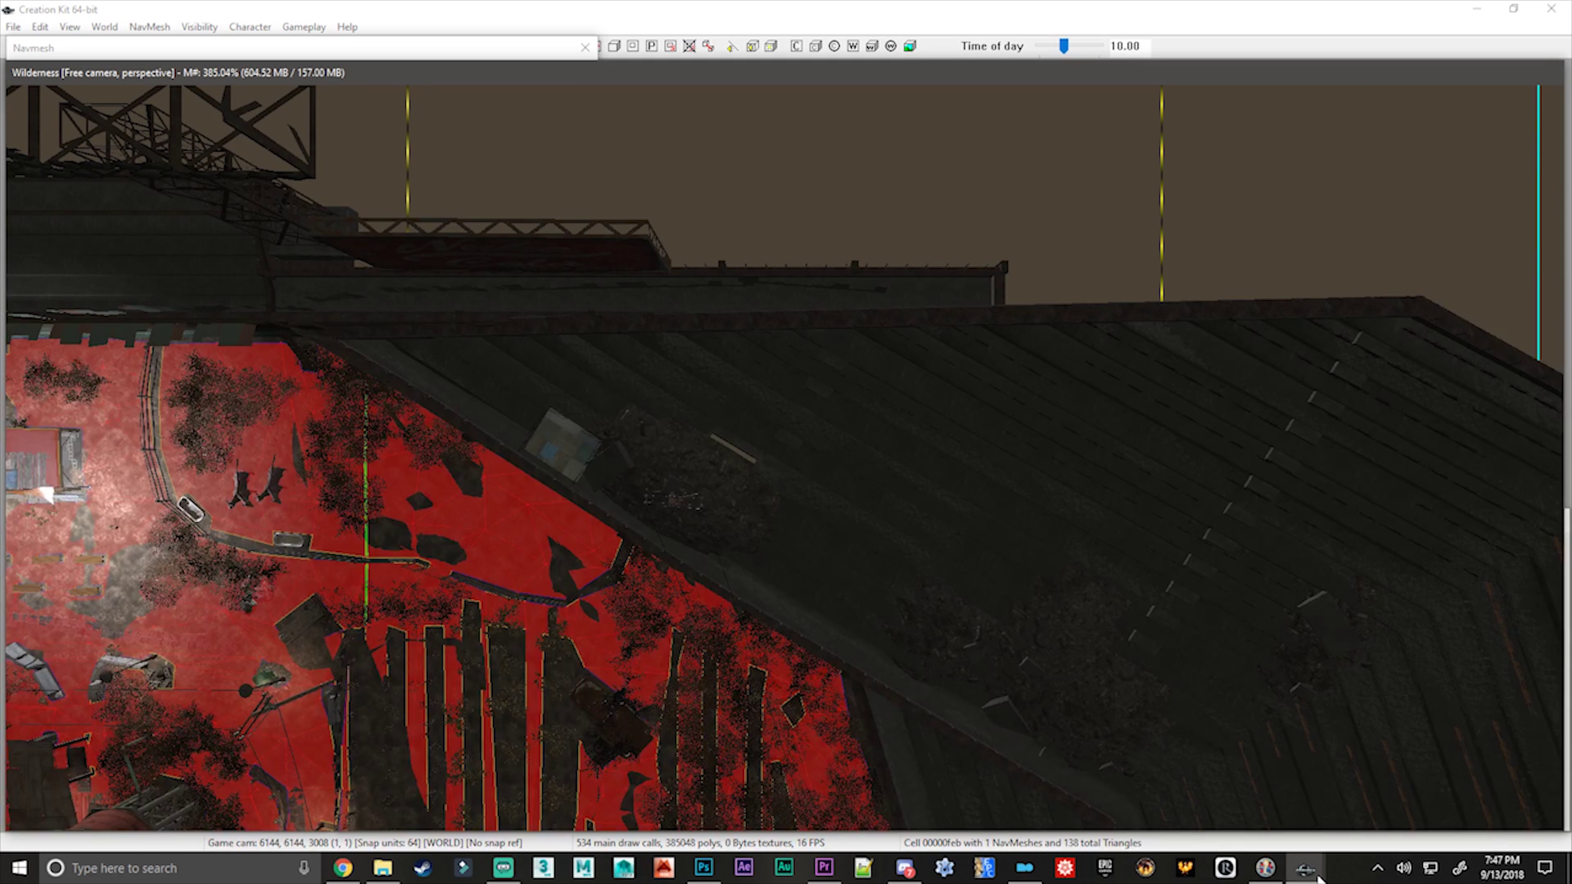
# Switch to the Creation Kit window with Diamond_Citytest.esp loaded to compare its navmesh with the original.
pyautogui.moveTo(1305, 869)
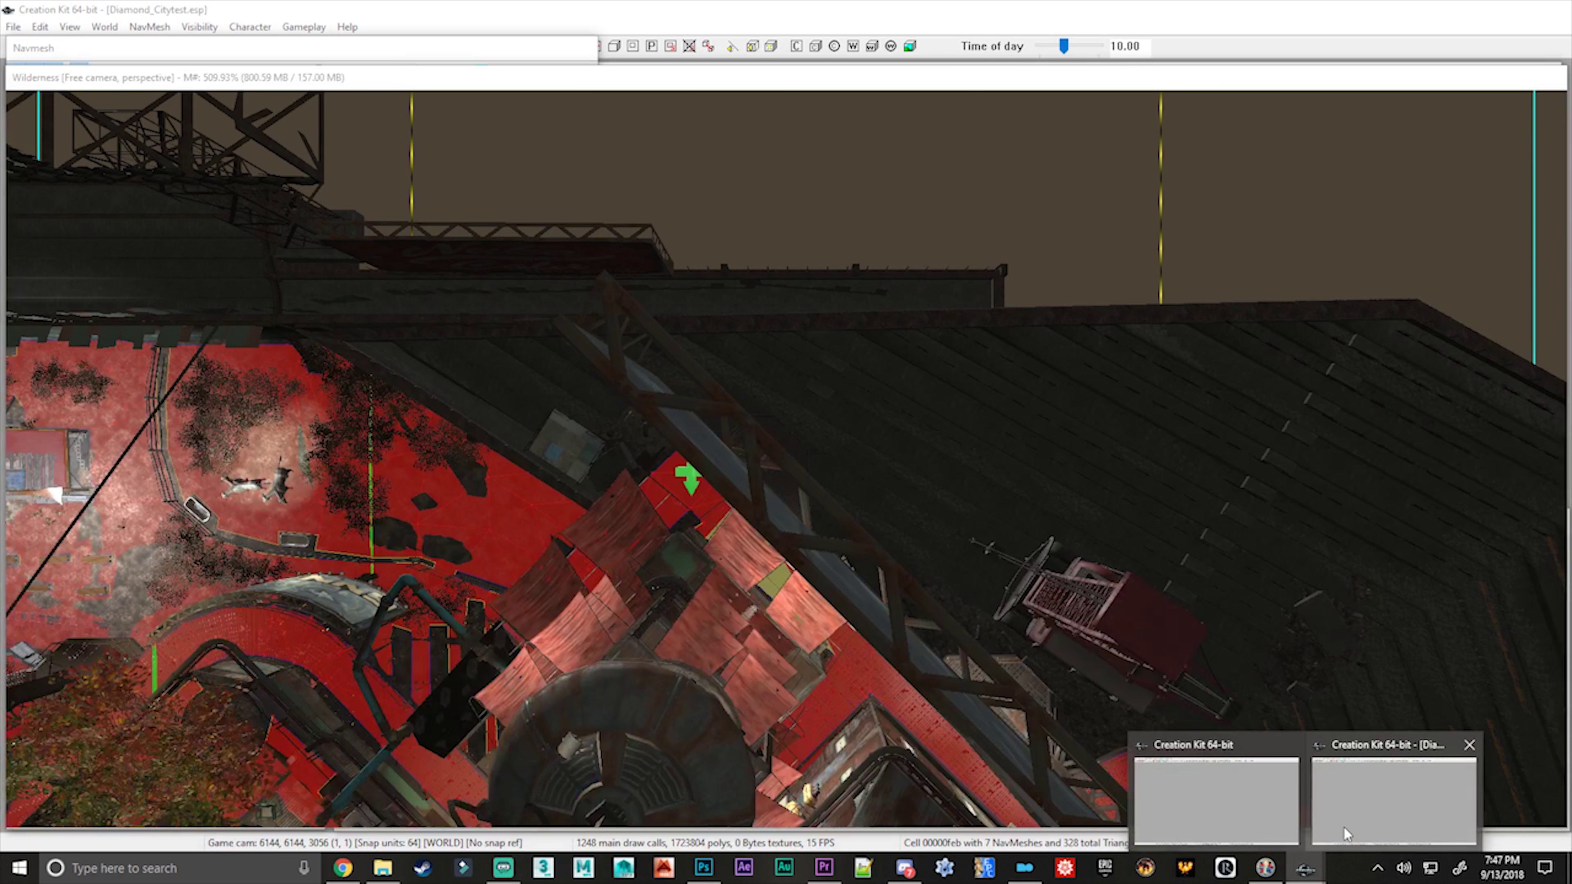
pyautogui.click(1346, 834)
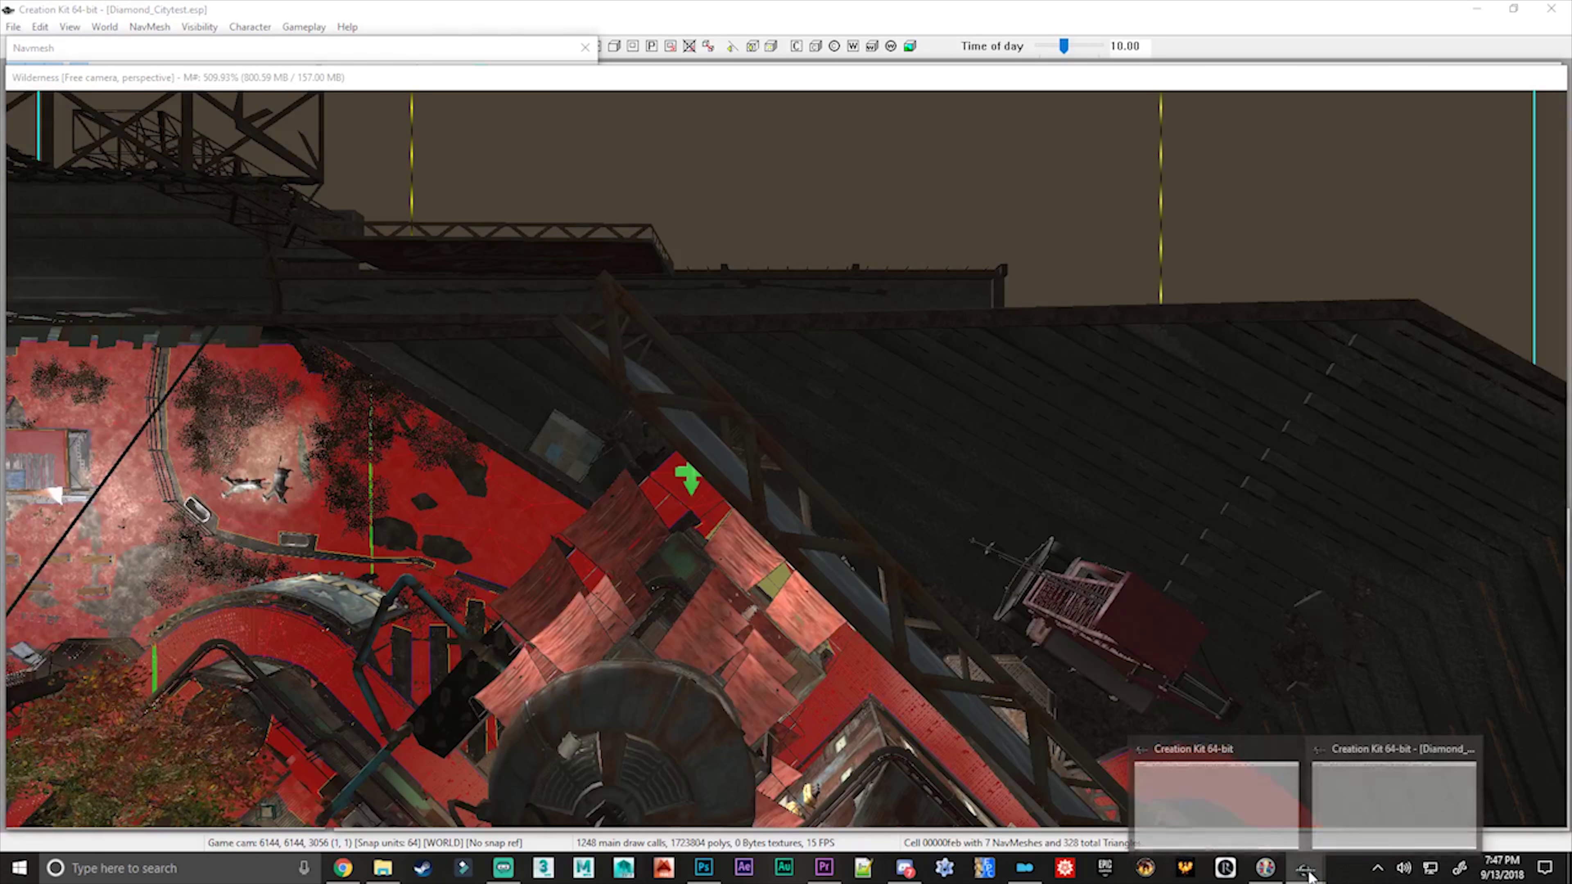
# In FO4Edit, copy the FormID 00197964 of the deleted navigation mesh without changing it.
pyautogui.rightClick(151, 402)
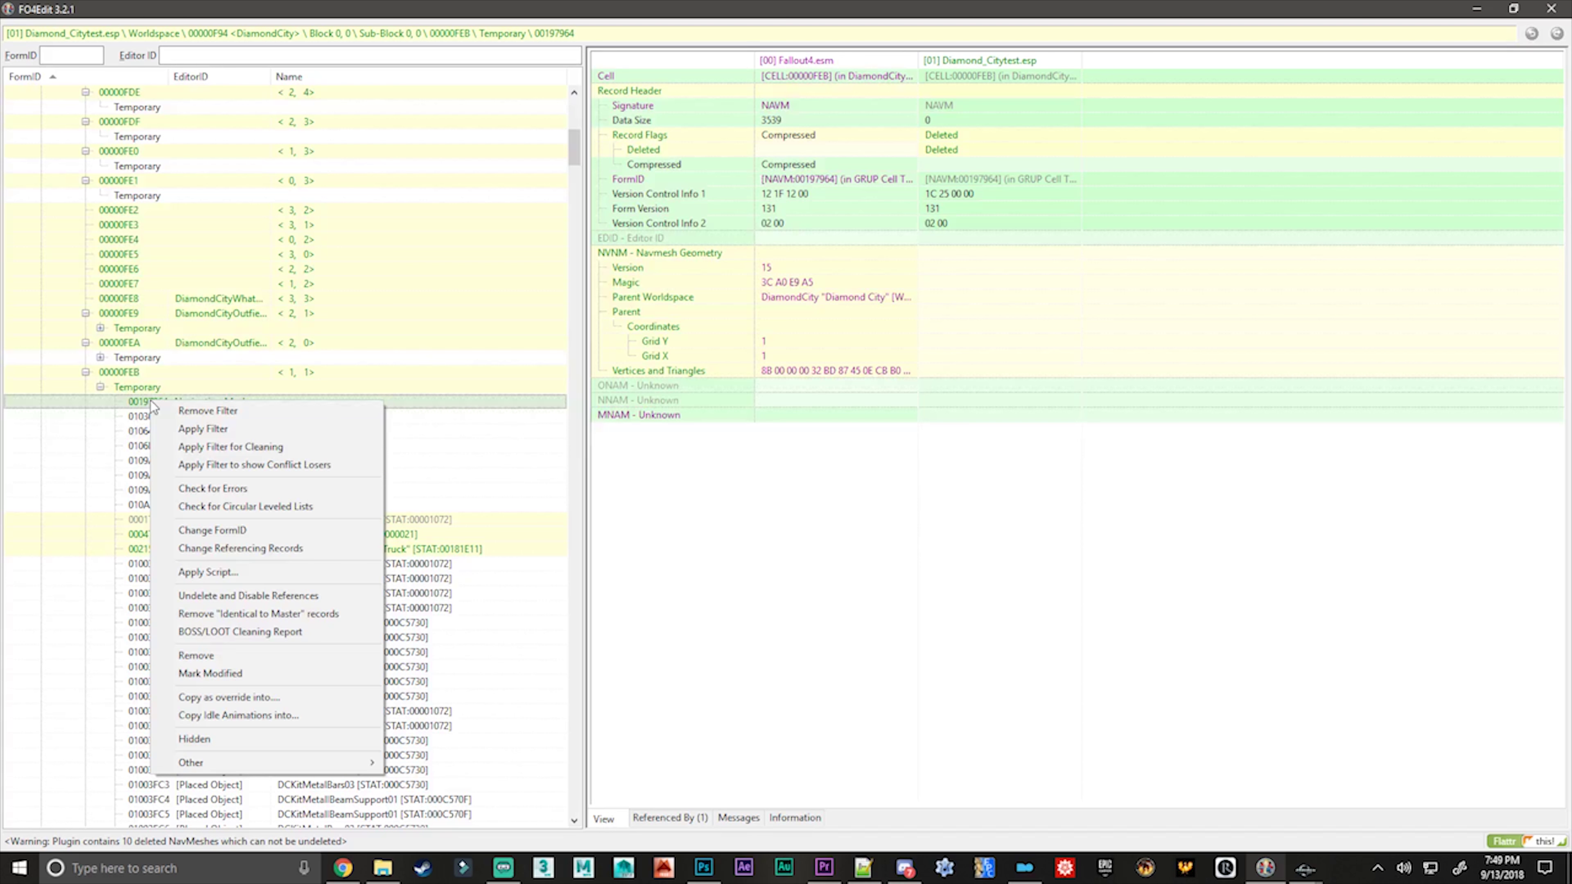
pyautogui.click(221, 532)
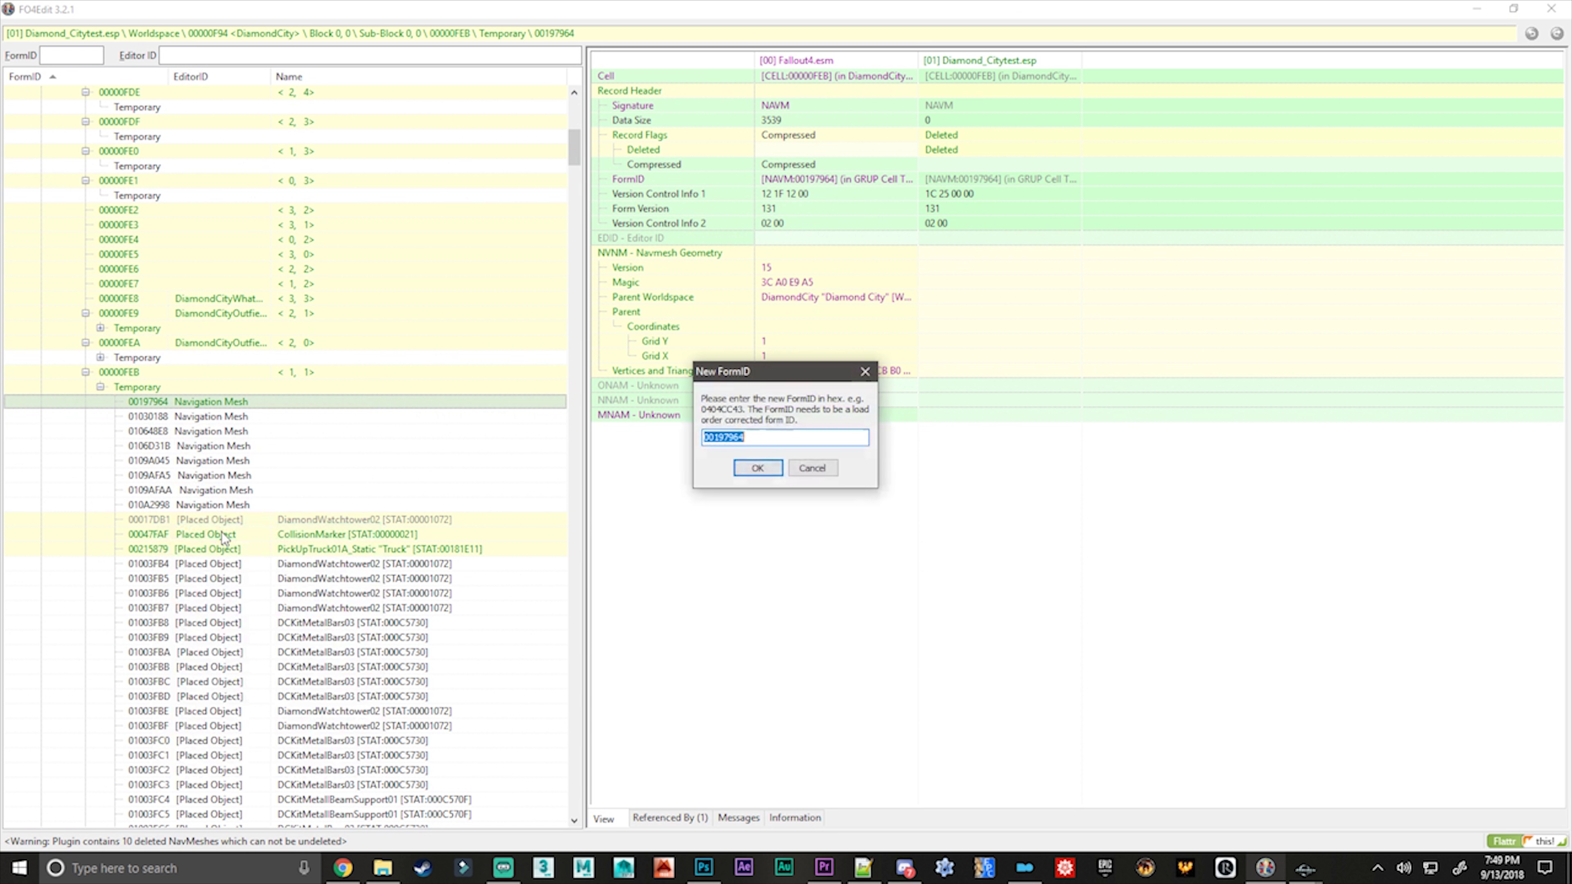
pyautogui.rightClick(771, 437)
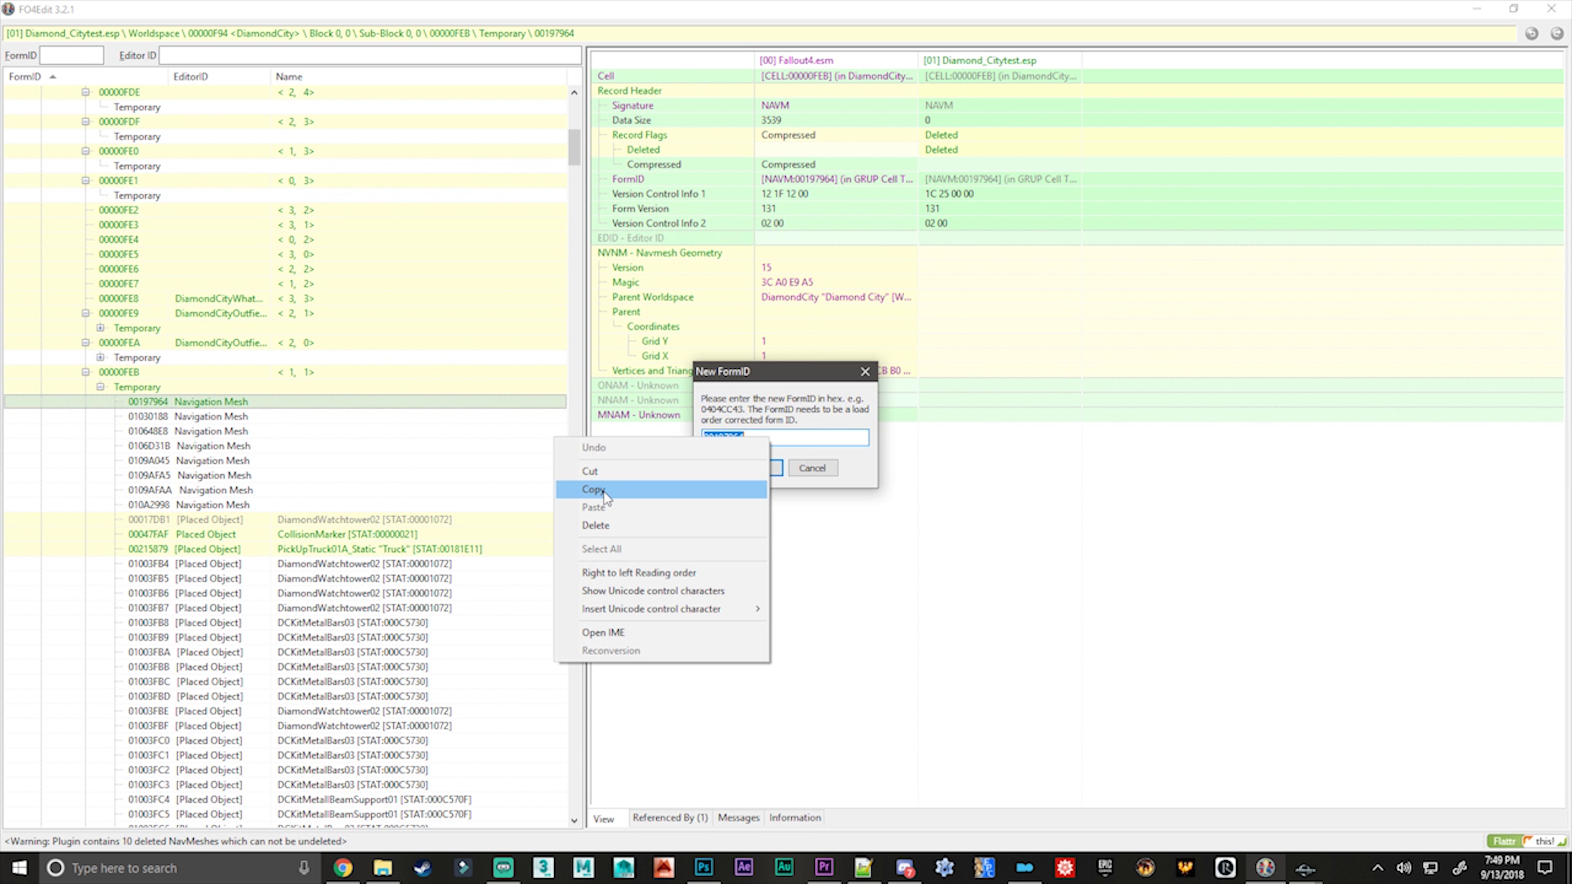
pyautogui.click(593, 490)
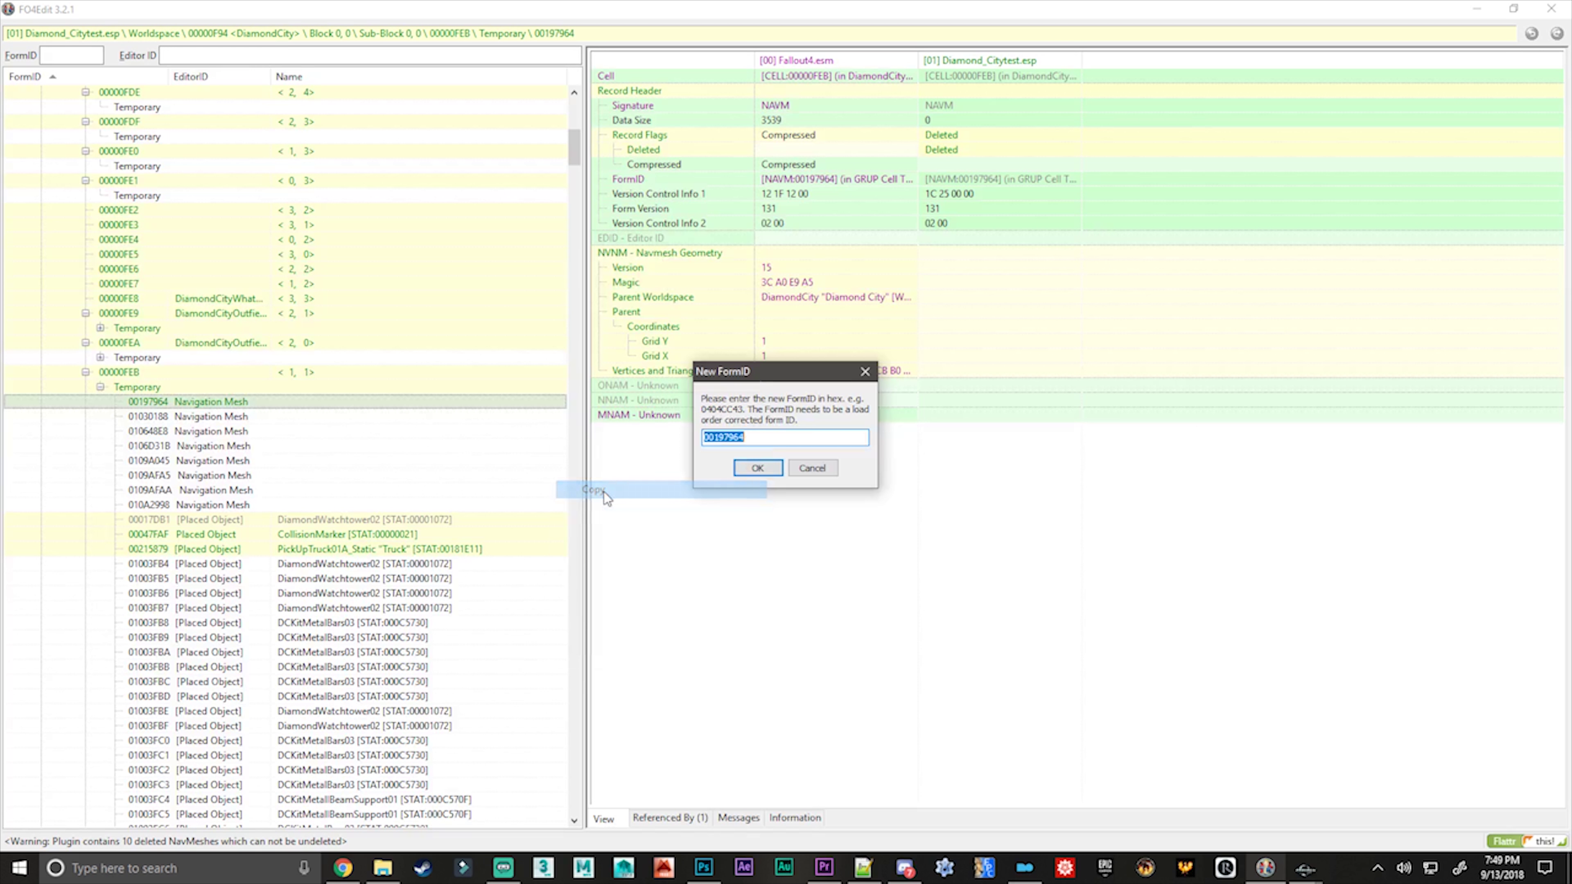
pyautogui.click(817, 469)
# Remove the deleted navigation mesh record 00197964 from cell 00000FEB.
pyautogui.rightClick(155, 402)
pyautogui.click(204, 533)
pyautogui.click(759, 466)
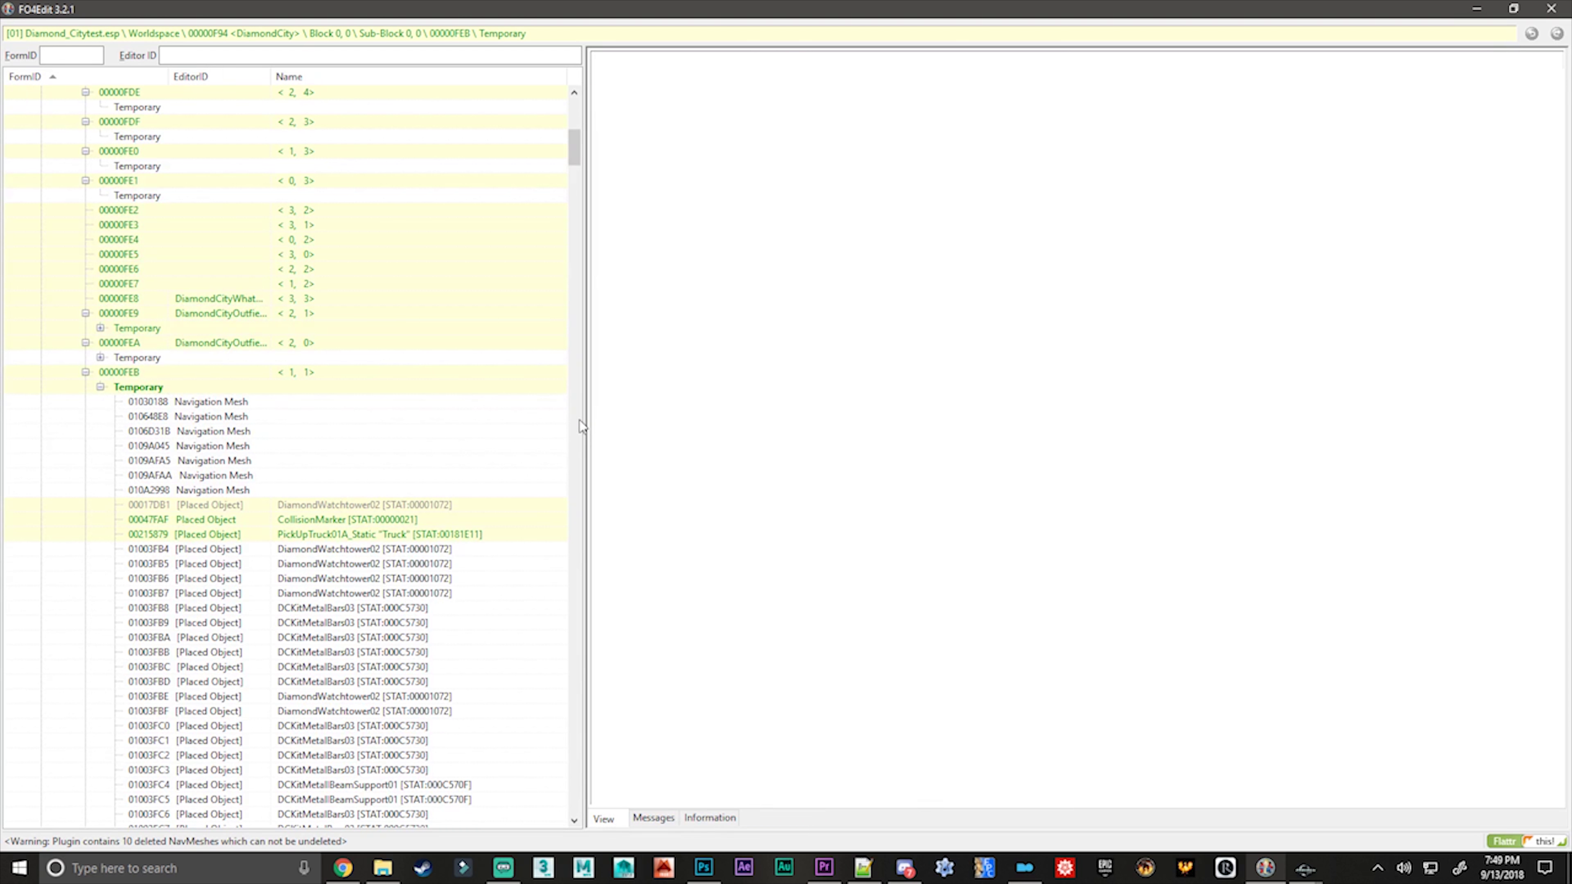
# Change the FormID of navigation mesh 0109AFAA to 00197964 and update the NAVI record that references it.
pyautogui.rightClick(160, 475)
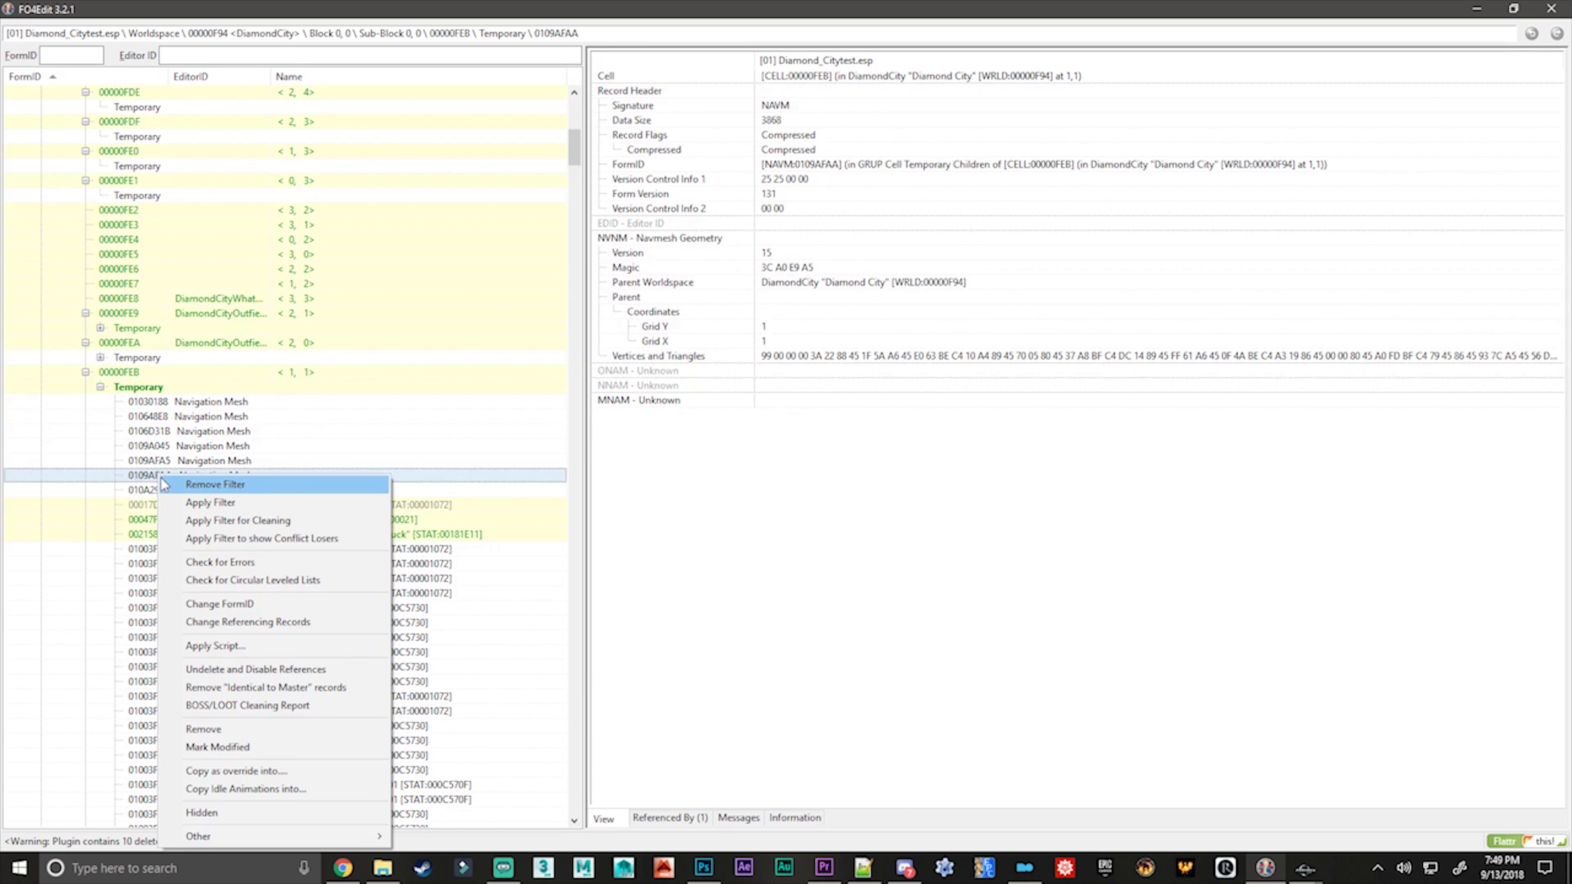
pyautogui.click(219, 604)
pyautogui.write('00197964')
pyautogui.press('Return')
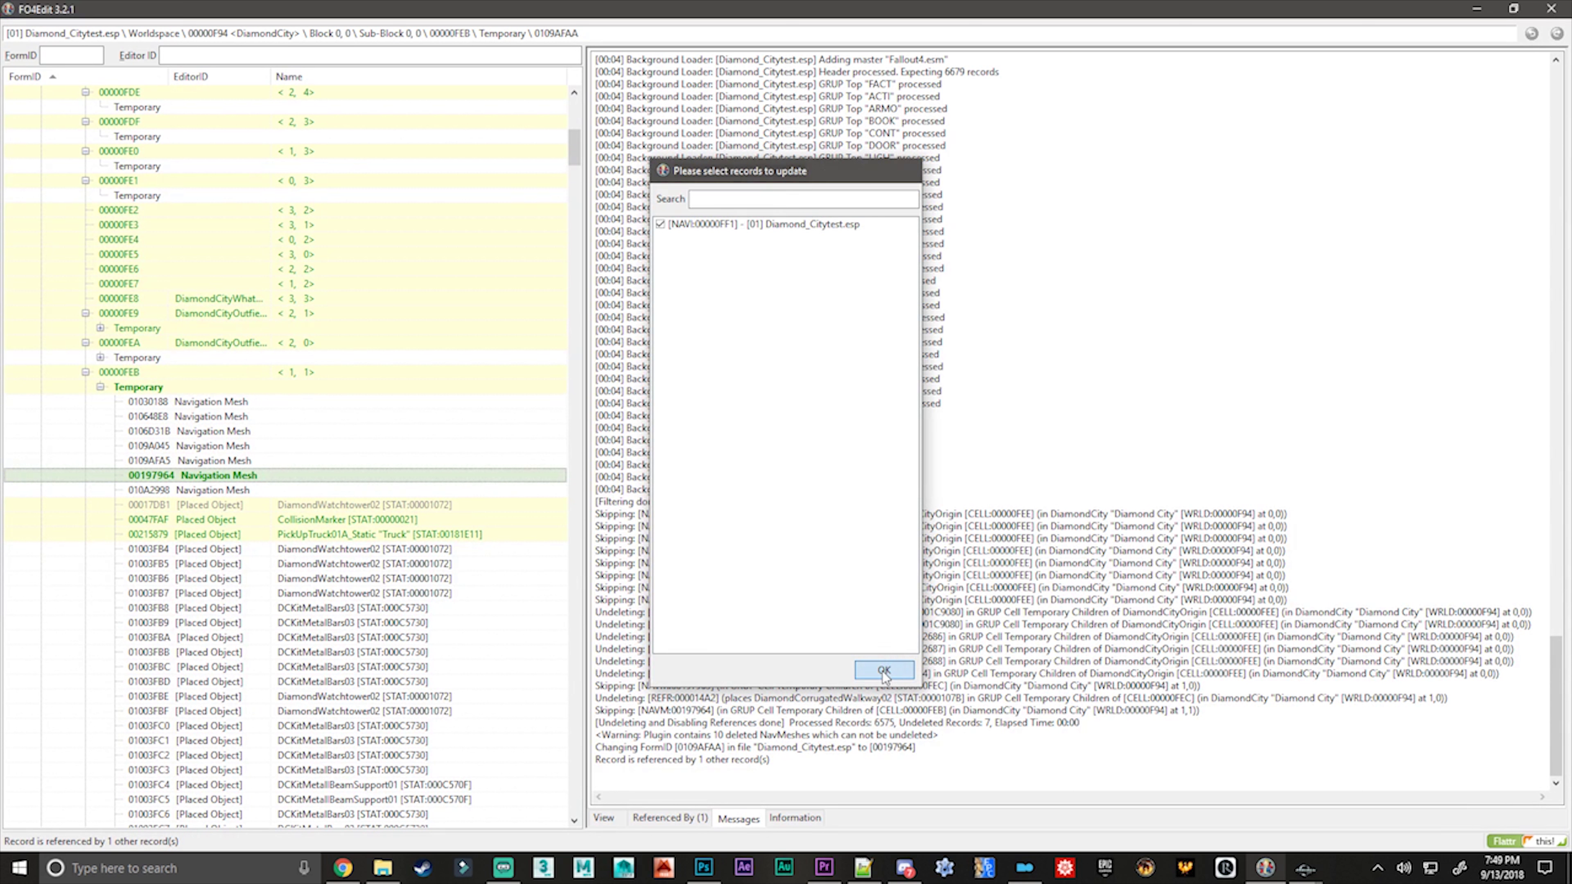
pyautogui.click(884, 670)
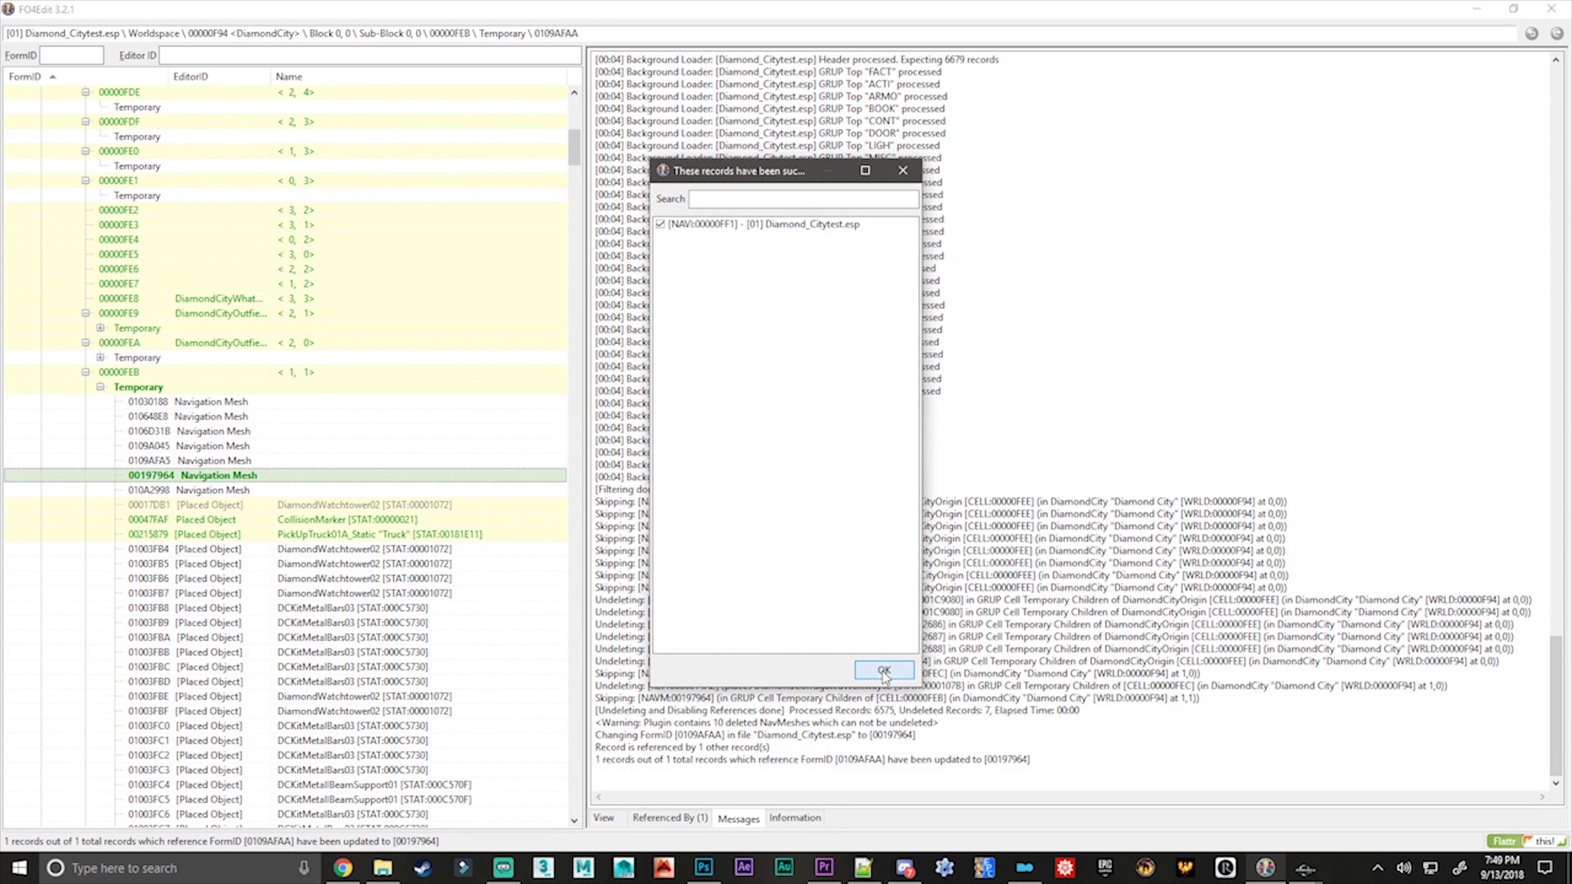
pyautogui.click(884, 672)
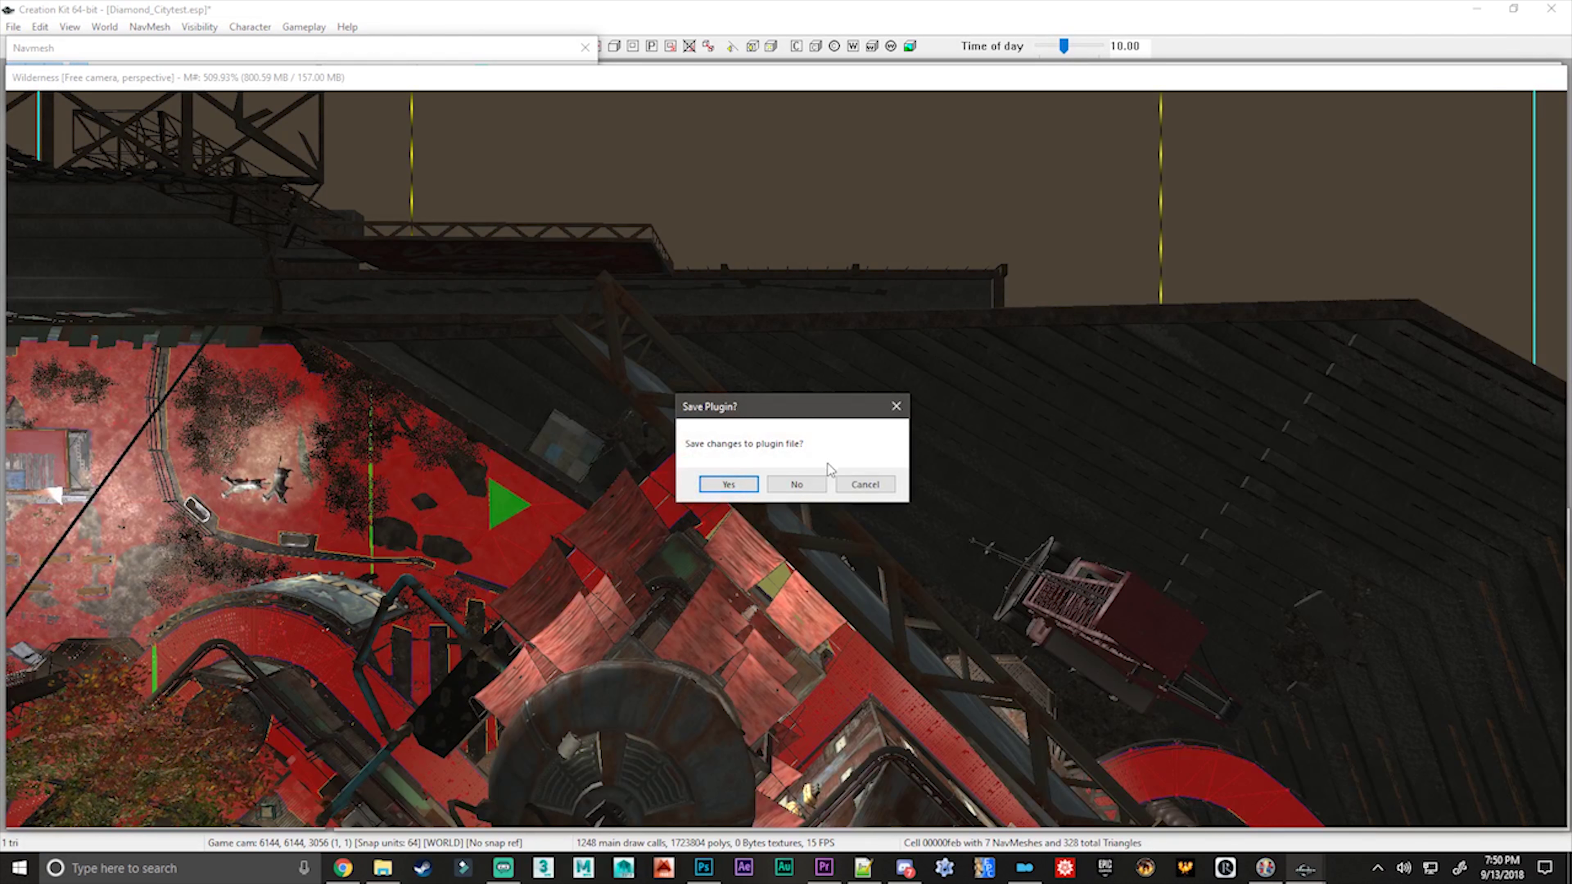
# Close the Creation Kit without saving the plugin changes and switch to FO4Edit.
pyautogui.click(795, 484)
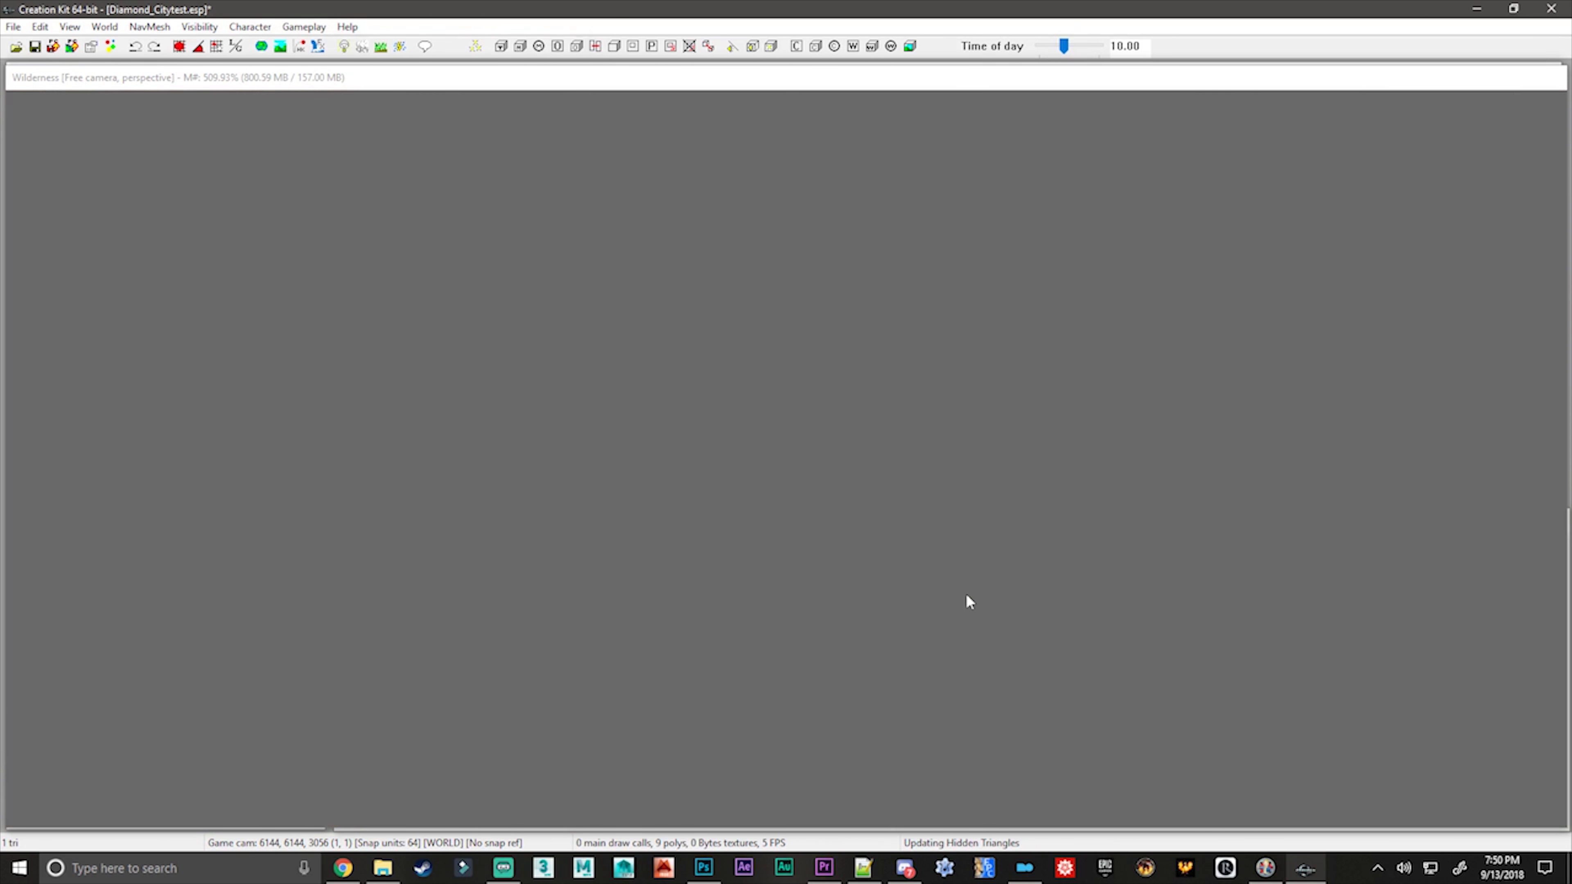
pyautogui.click(1264, 870)
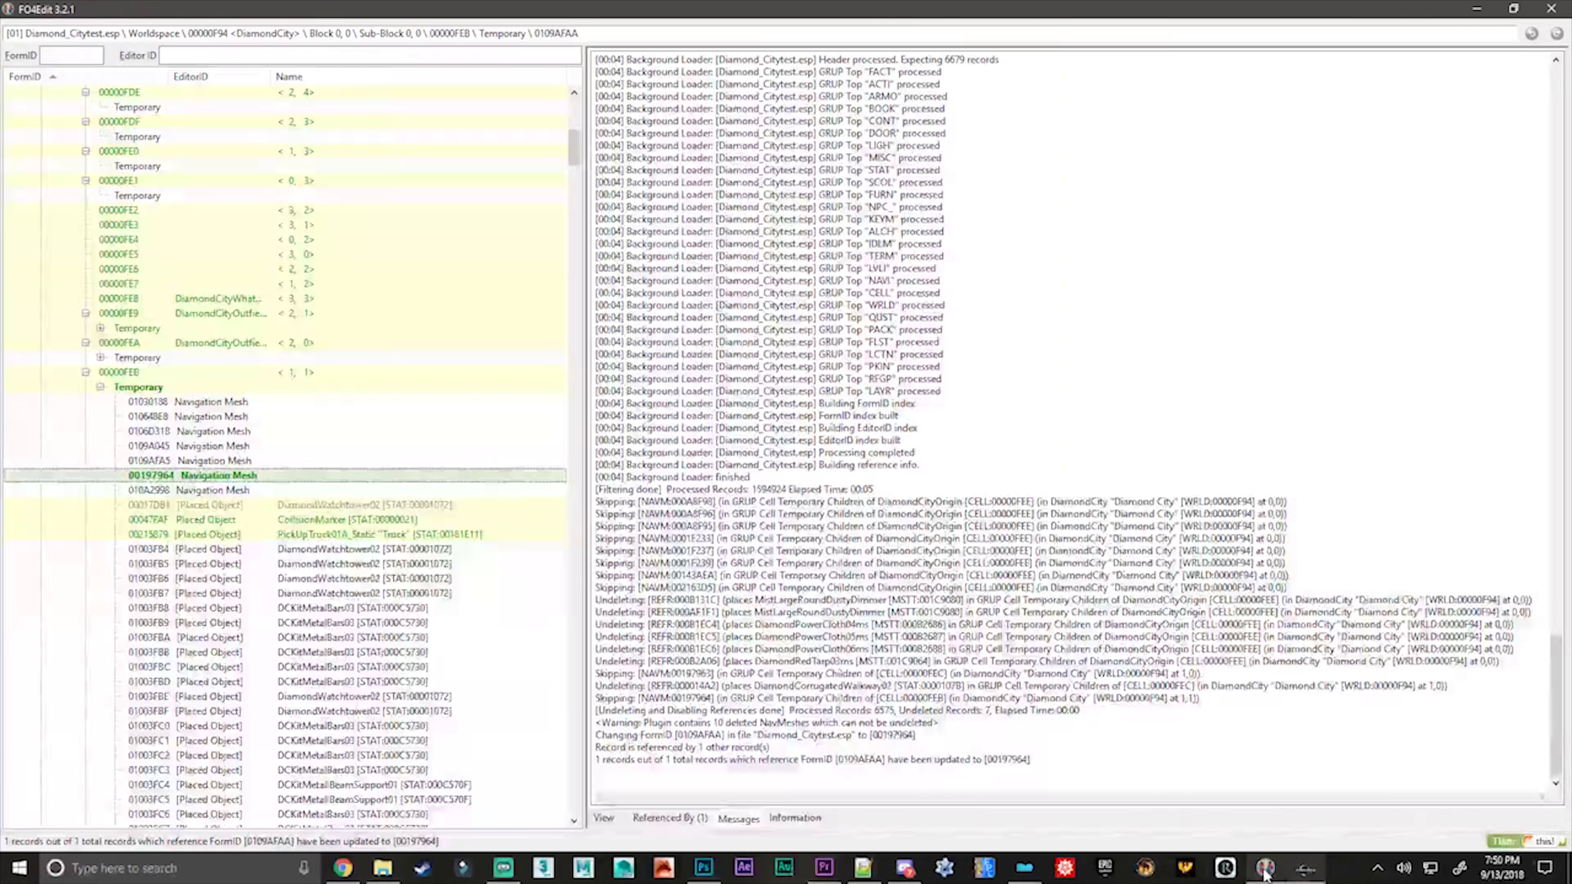